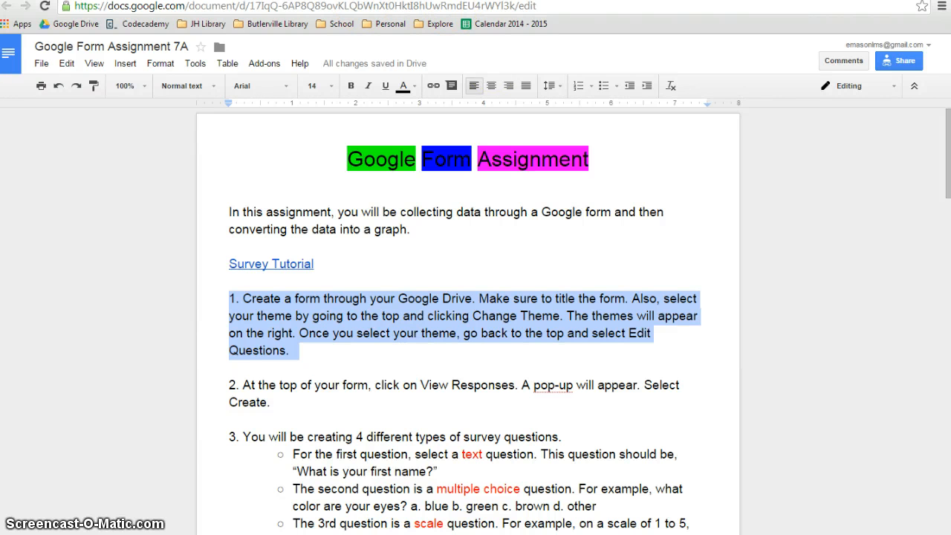
Step: Switch to Google Drive and create a new Google Form in My Drive
left_click(393, 1)
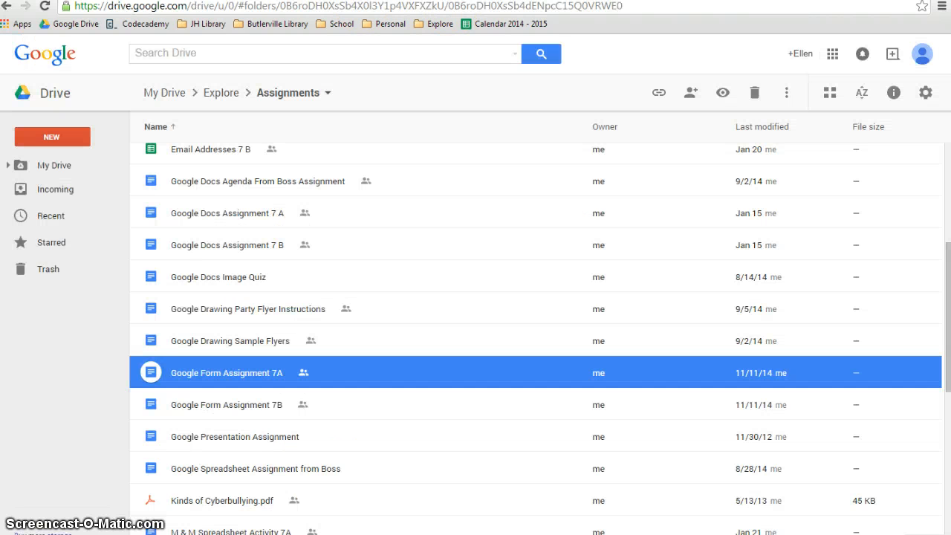
left_click(56, 156)
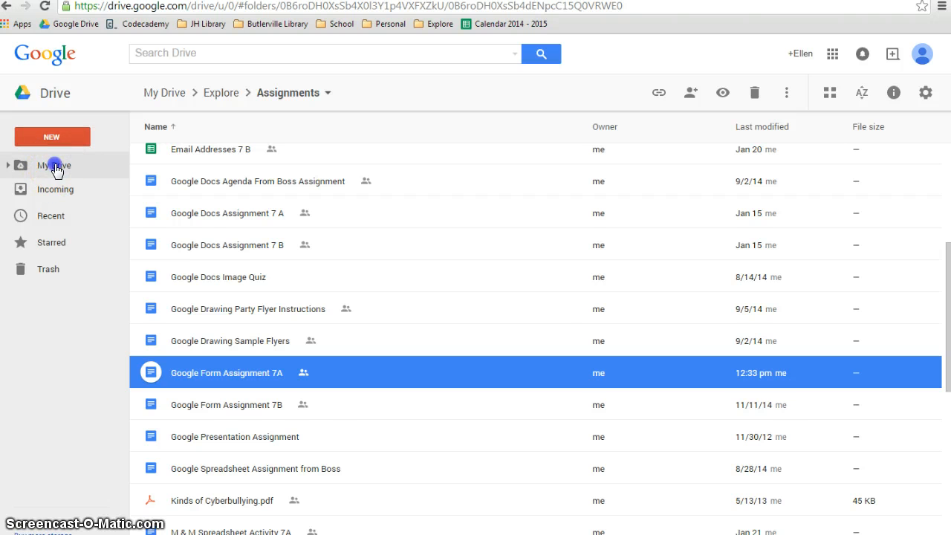
left_click(60, 149)
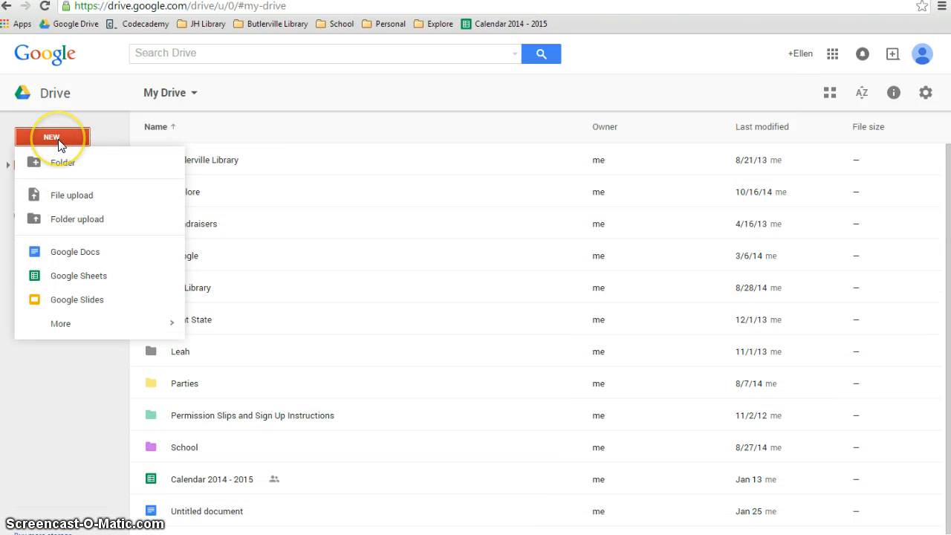
mouse_move(77, 327)
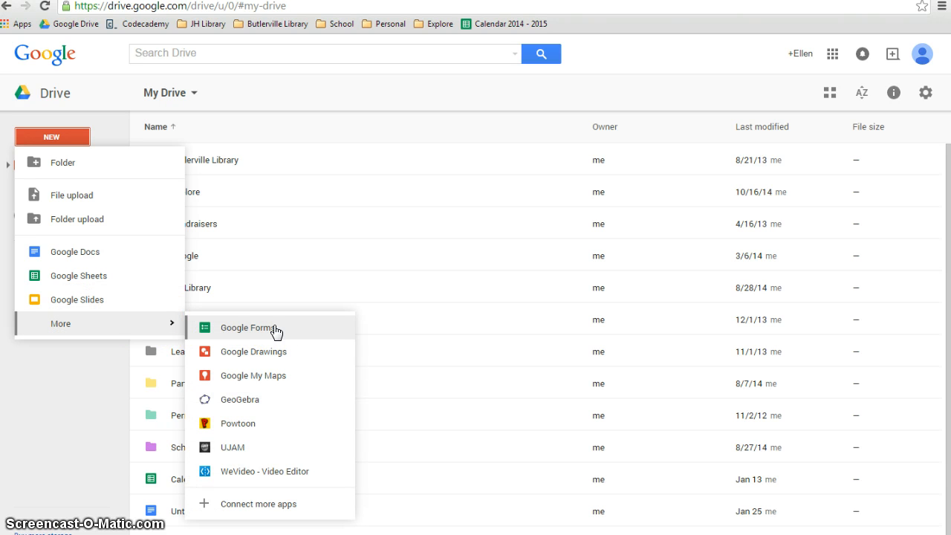
left_click(247, 327)
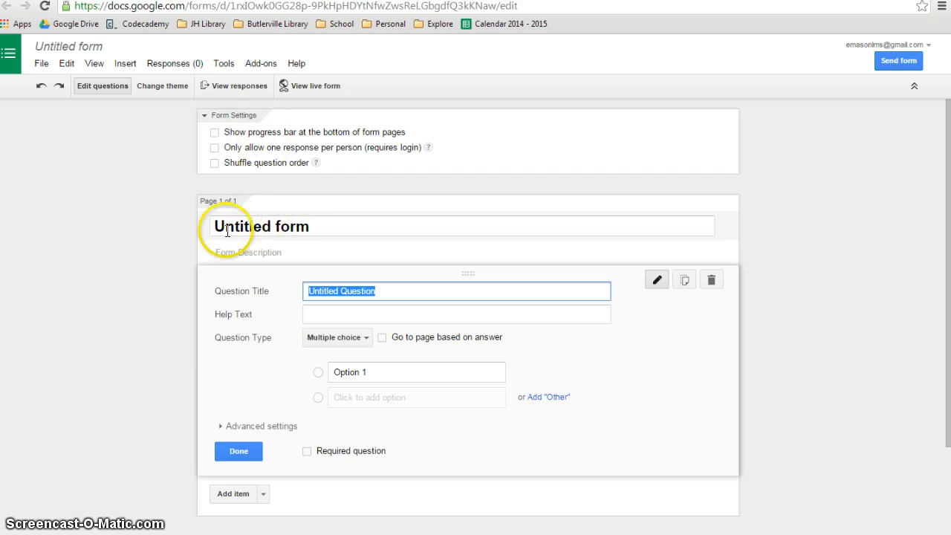
Step: Replace the default form title with the teacher's name in possessive form followed by "Sample Form"
left_click(327, 226)
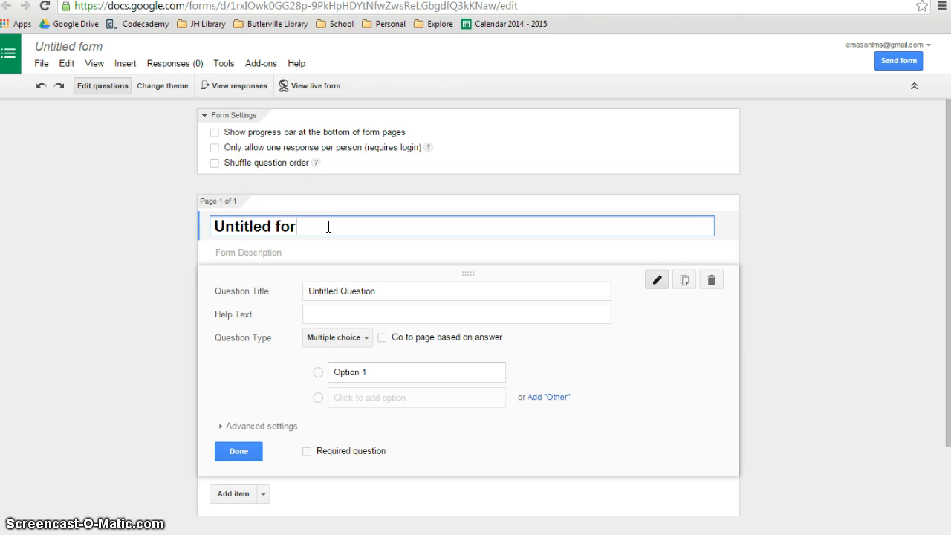
key("BackSpace")
key("BackSpace")
key("BackSpace")
key("BackSpace")
key("BackSpace")
key("BackSpace")
key("BackSpace")
key("BackSpace")
key("BackSpace")
key("BackSpace")
key("BackSpace")
key("BackSpace")
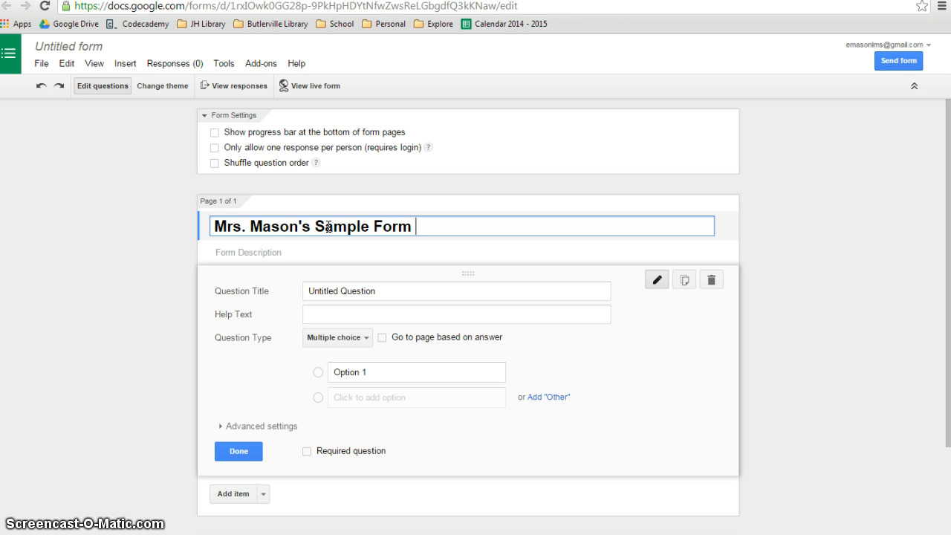
left_click(328, 227)
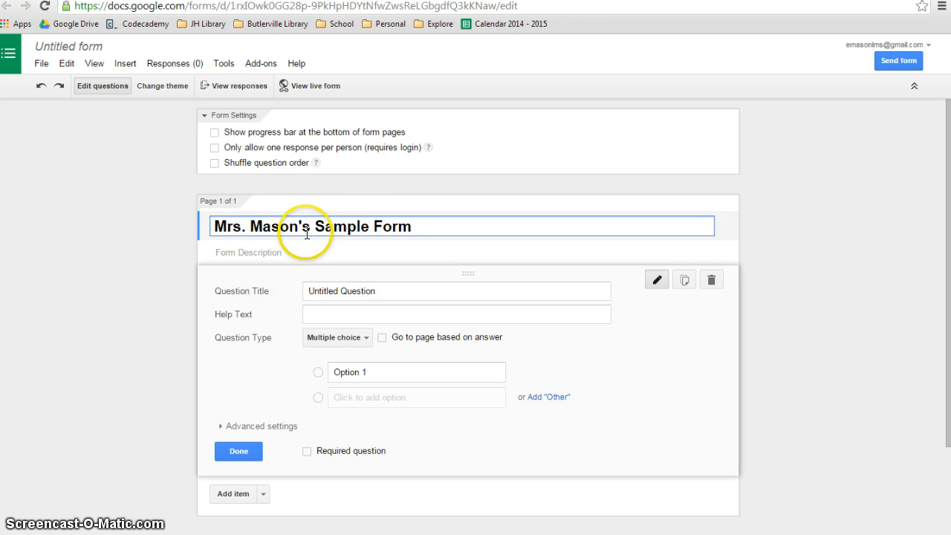
left_click(308, 229)
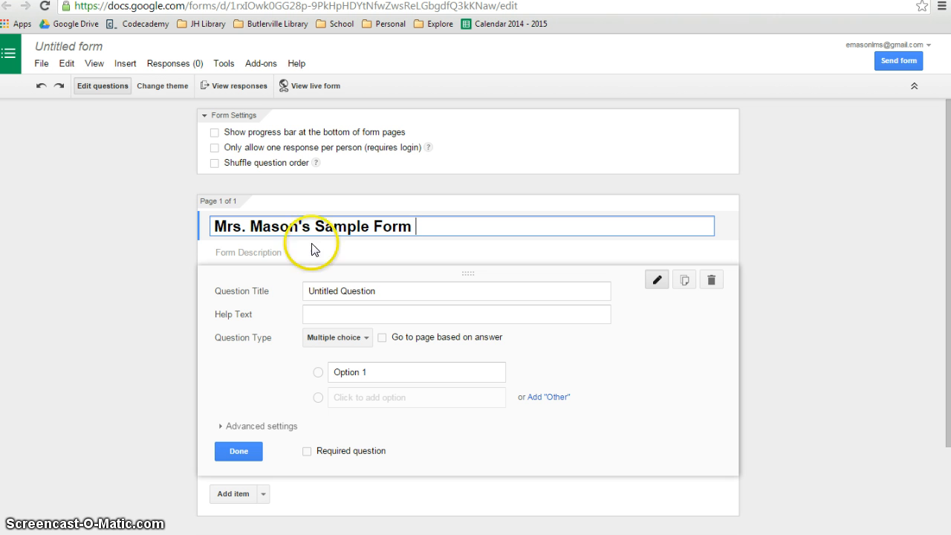
Step: Apply the Watercolors theme to the form and return to editing its questions
left_click(159, 86)
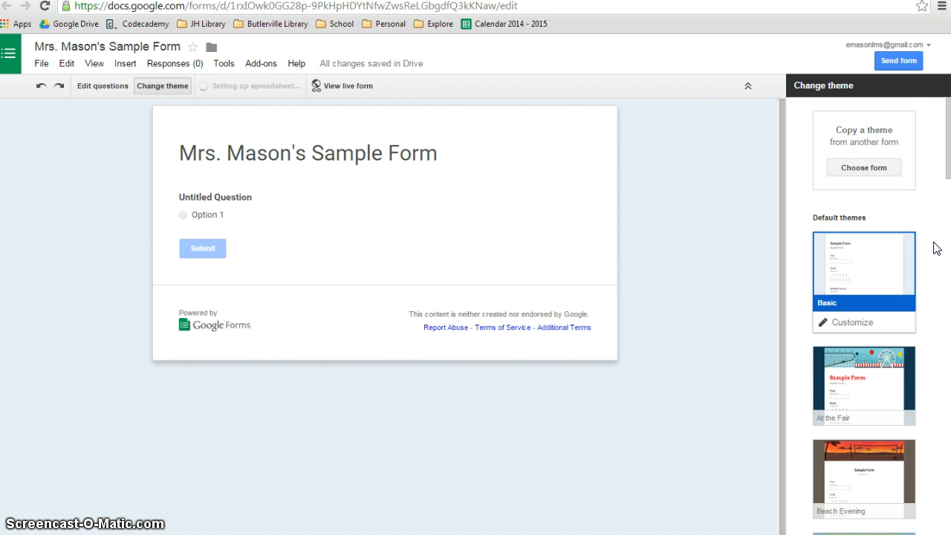
scroll(936, 249, "down", 8)
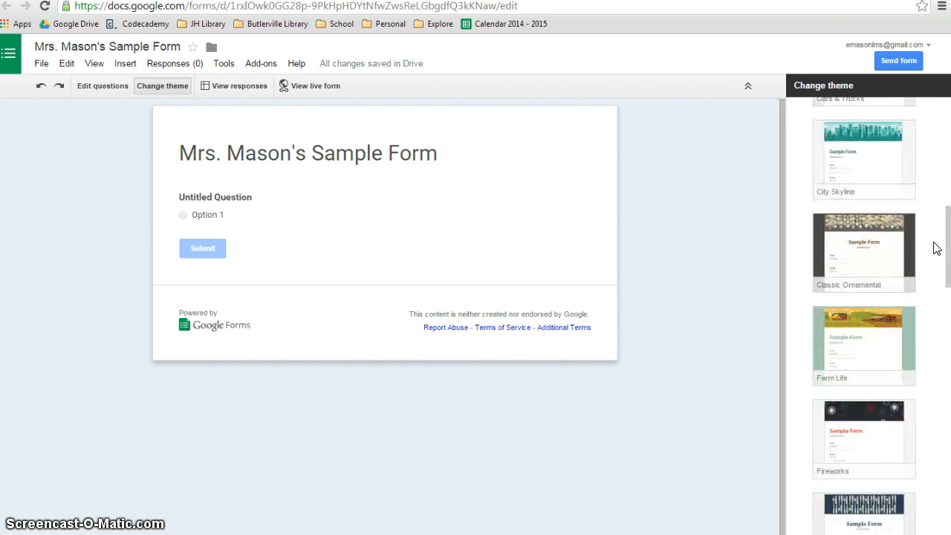
scroll(935, 249, "down", 15)
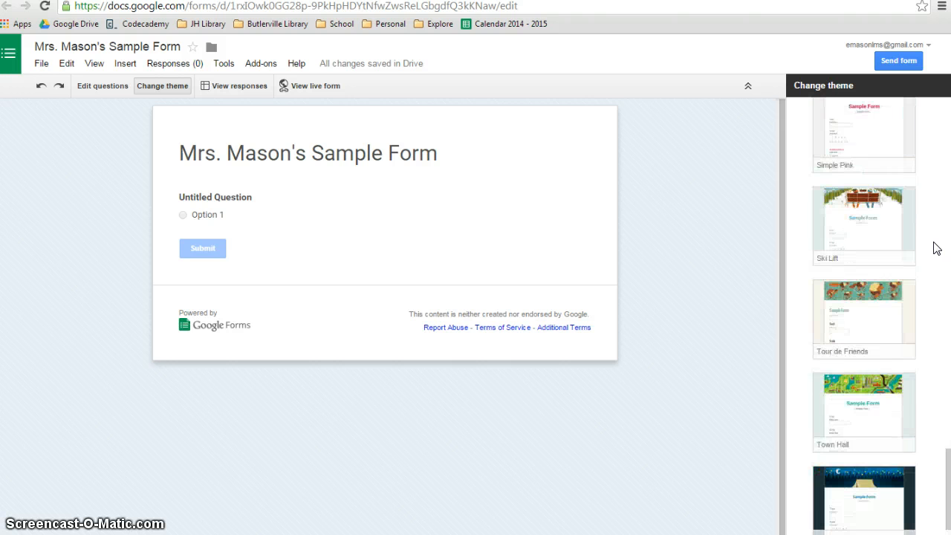
scroll(936, 249, "down", 2)
left_click(919, 373)
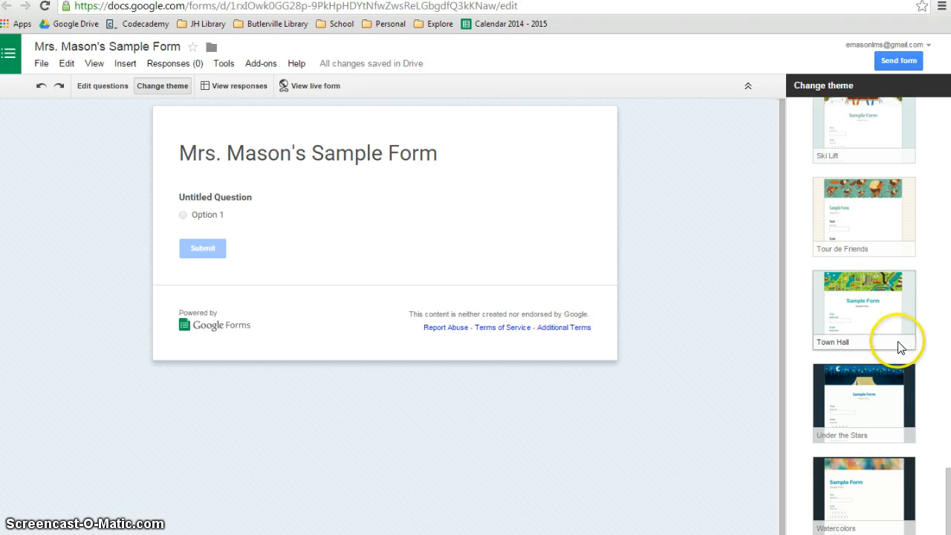
left_click(883, 482)
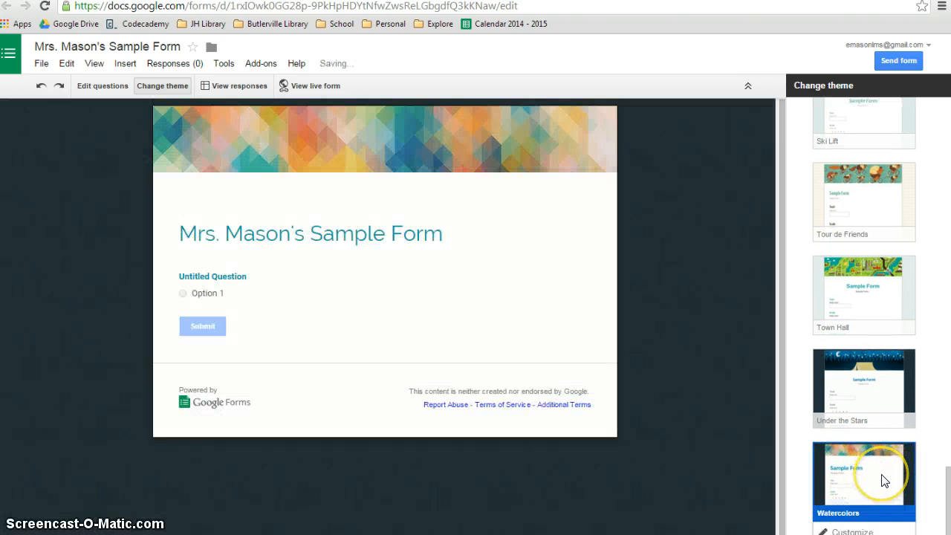
left_click(877, 481)
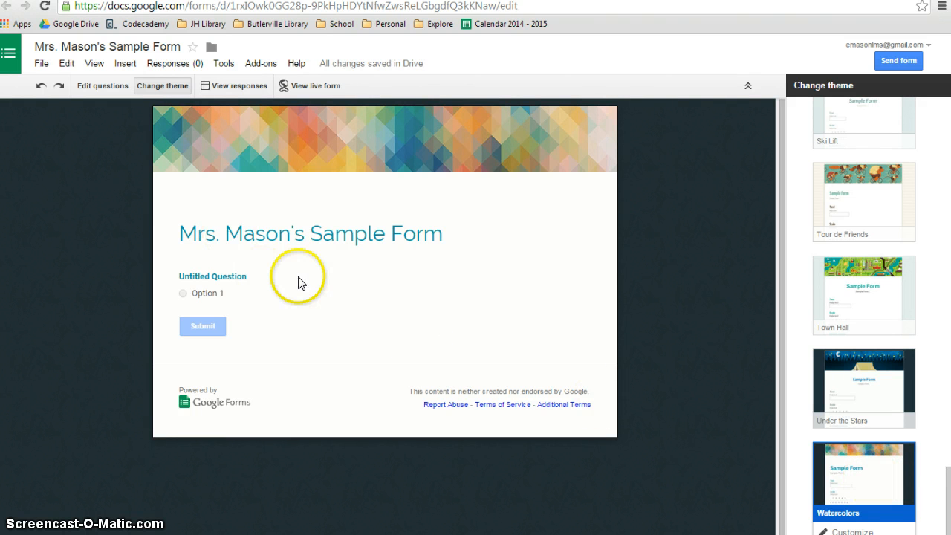
left_click(106, 86)
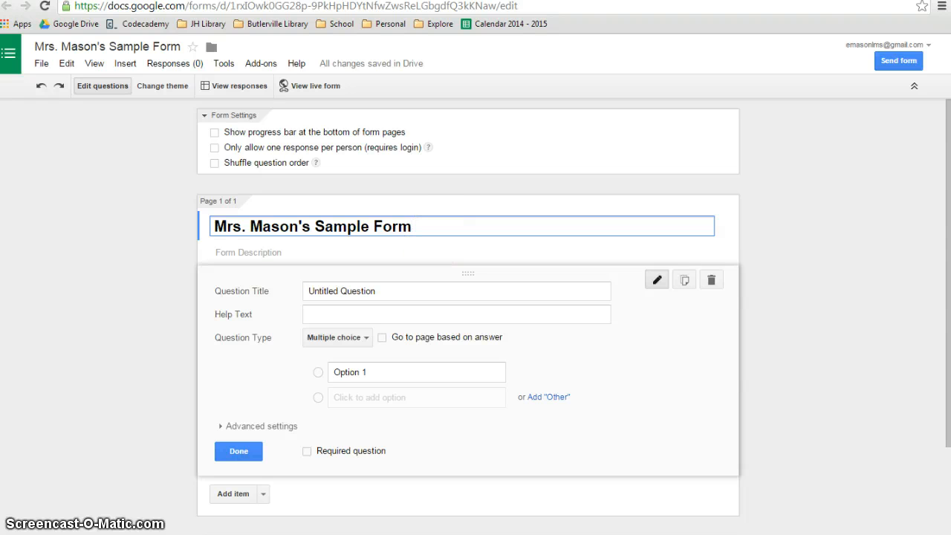
Step: Switch to the Google Form Assignment 7A document and highlight instruction 2 about viewing responses
key("ctrl+shift+Tab")
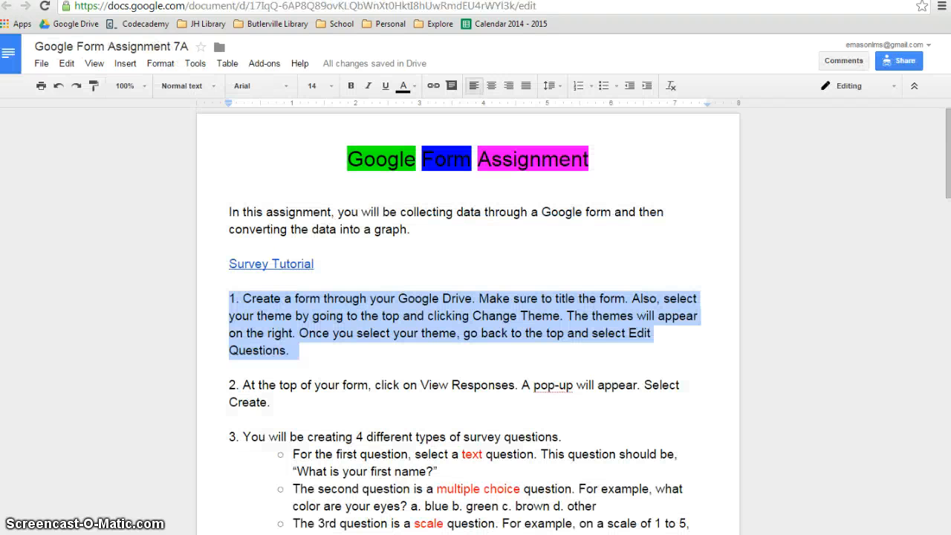
left_click(481, 333)
scroll(428, 378, "down", 1)
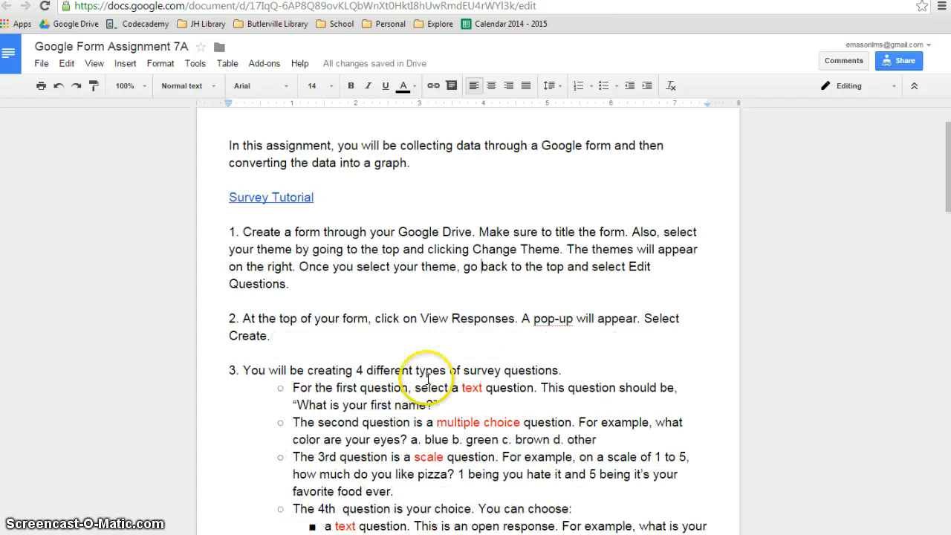
left_click(242, 318)
left_click_drag(242, 317, 302, 334)
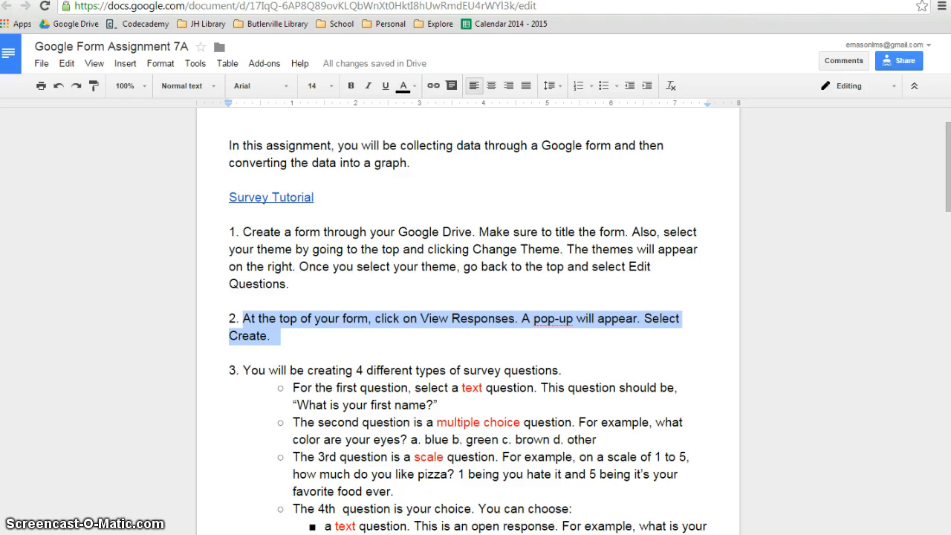
Step: Return to the sample form and open its responses spreadsheet
key("ctrl+Tab")
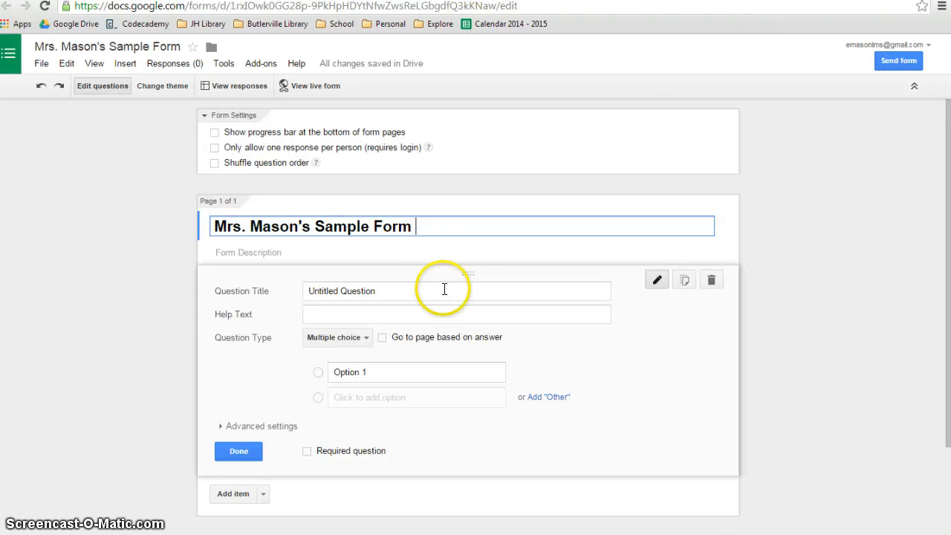
left_click(244, 84)
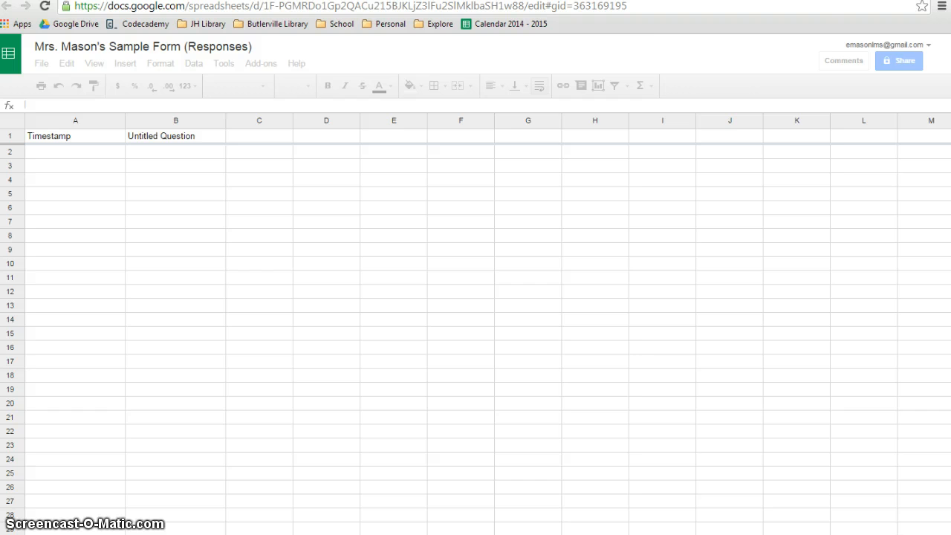
Step: Go back to the assignment document and highlight "Select Create." in instruction 2
key("ctrl+shift+Tab")
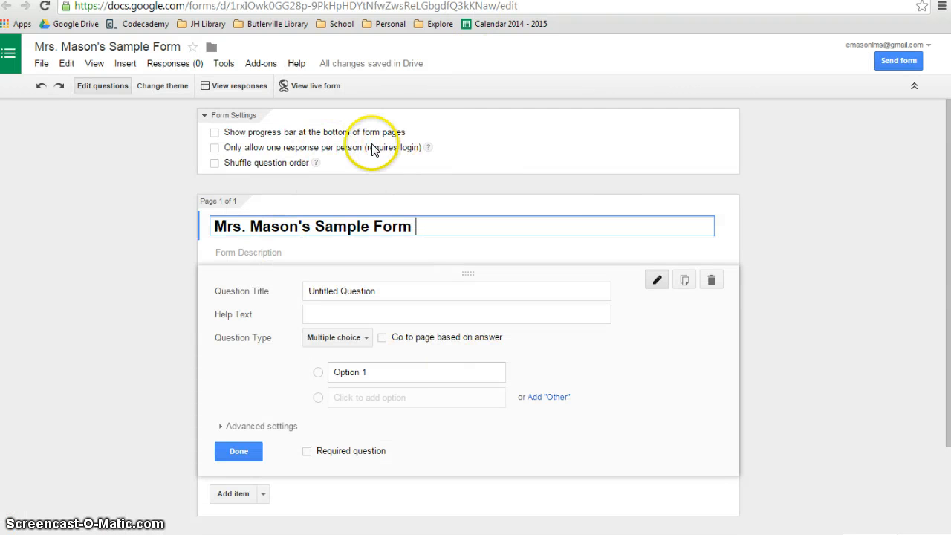
key("ctrl+shift+Tab")
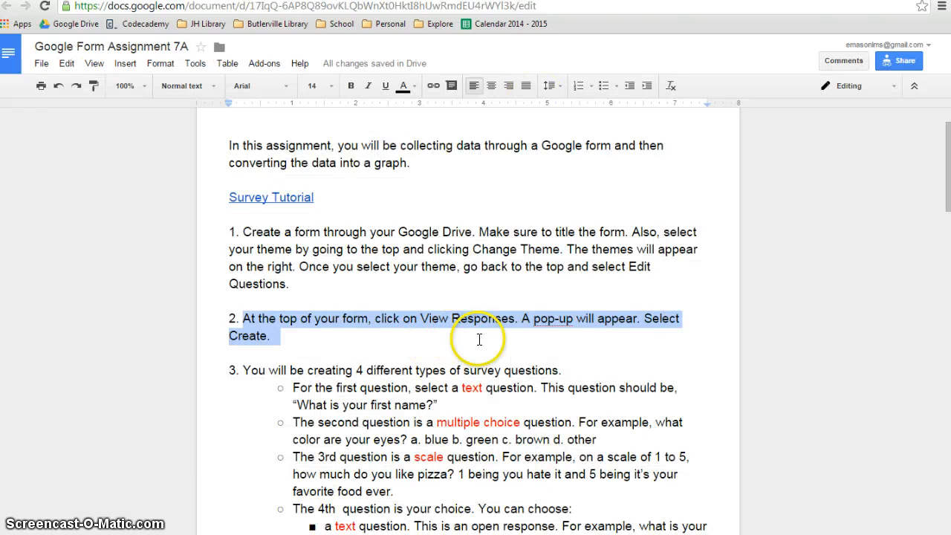
left_click(481, 339)
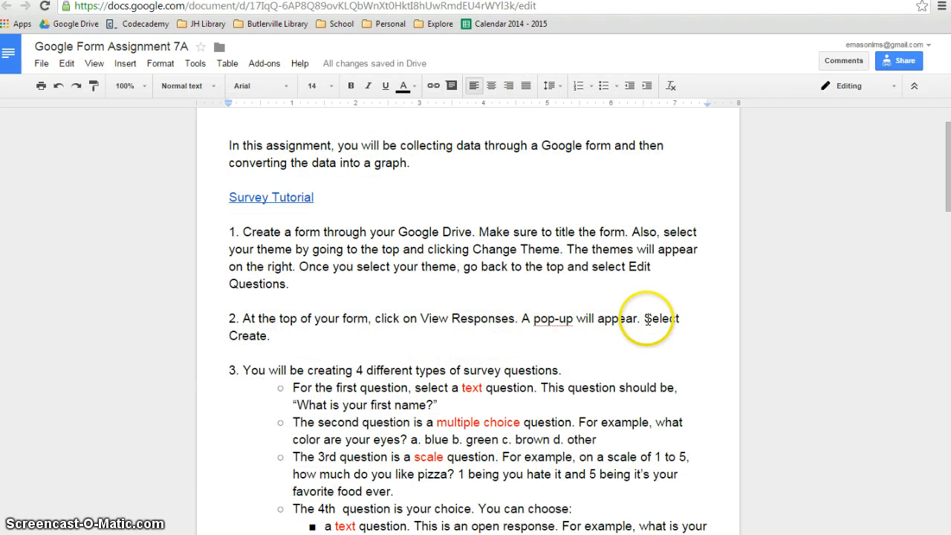
left_click_drag(643, 319, 650, 335)
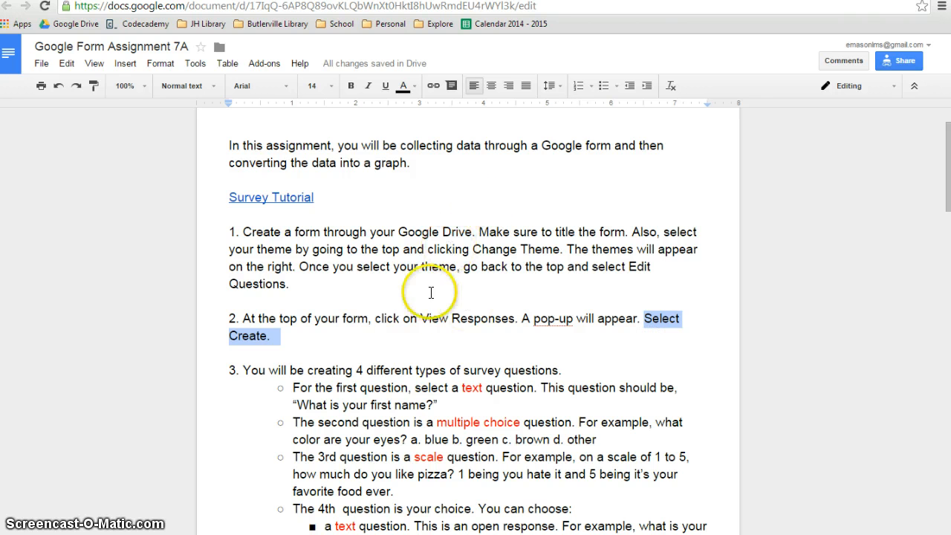
left_click(235, 312)
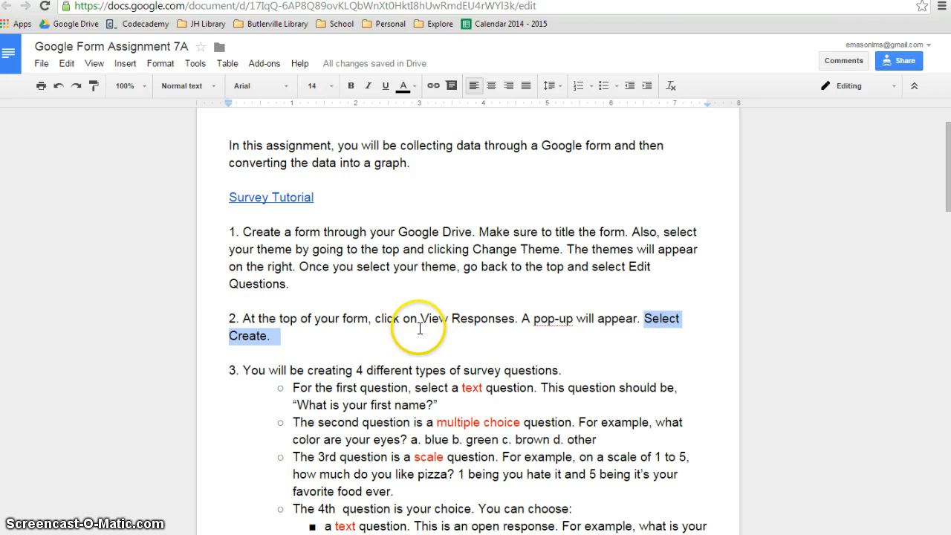
Step: Highlight the instruction 3 heading about survey questions, then its bullets describing the four question types
left_click(420, 304)
scroll(421, 304, "down", 2)
left_click_drag(223, 303, 583, 302)
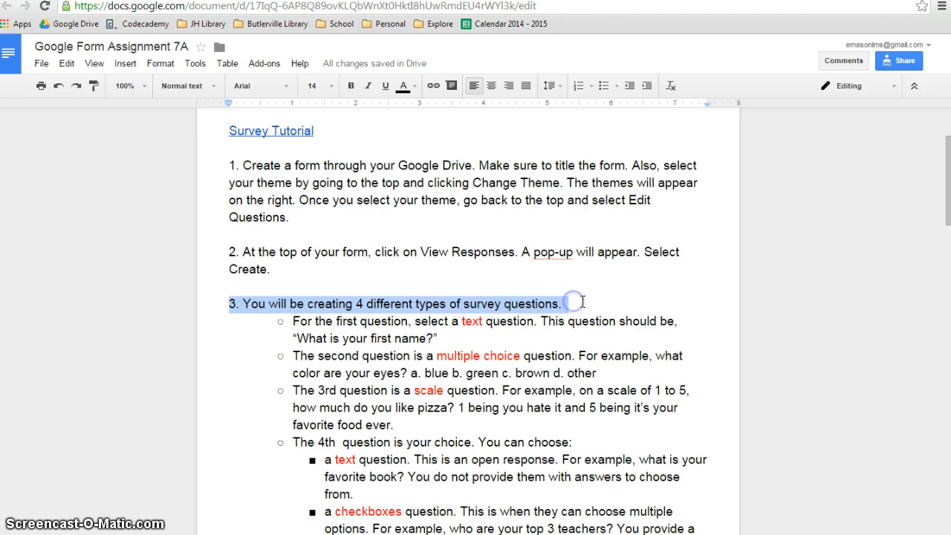
left_click(487, 336)
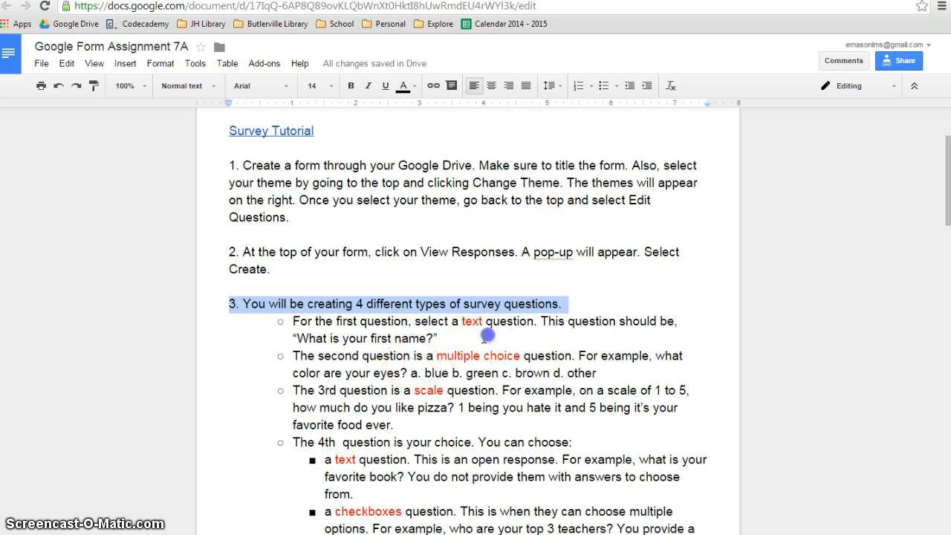
left_click_drag(292, 321, 584, 440)
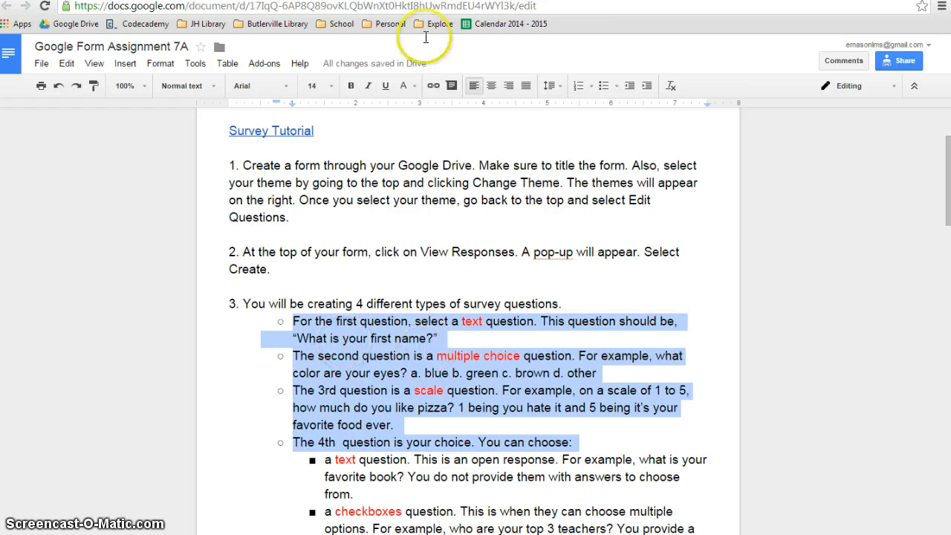
Step: In the sample form, title the first question "What is your first name?" and set its type to Text
left_click(334, 1)
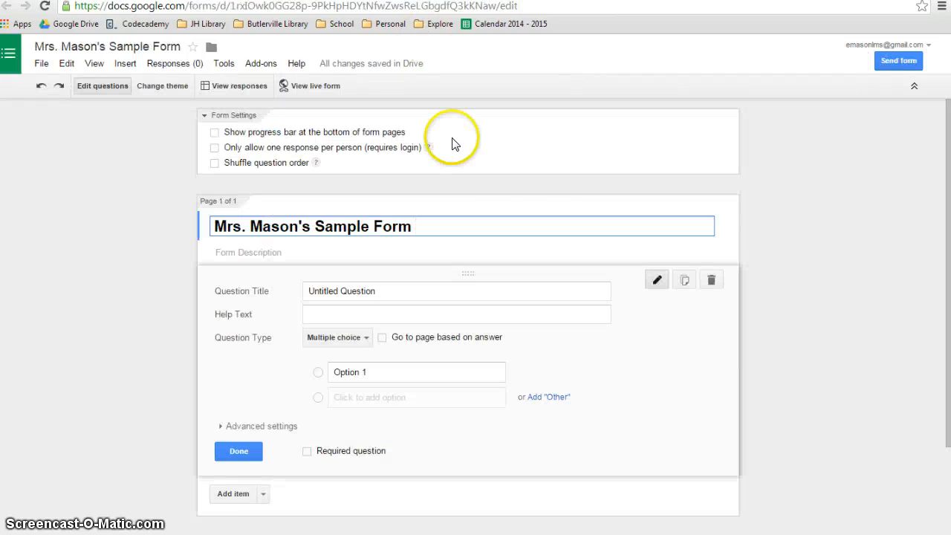
scroll(567, 197, "down", 1)
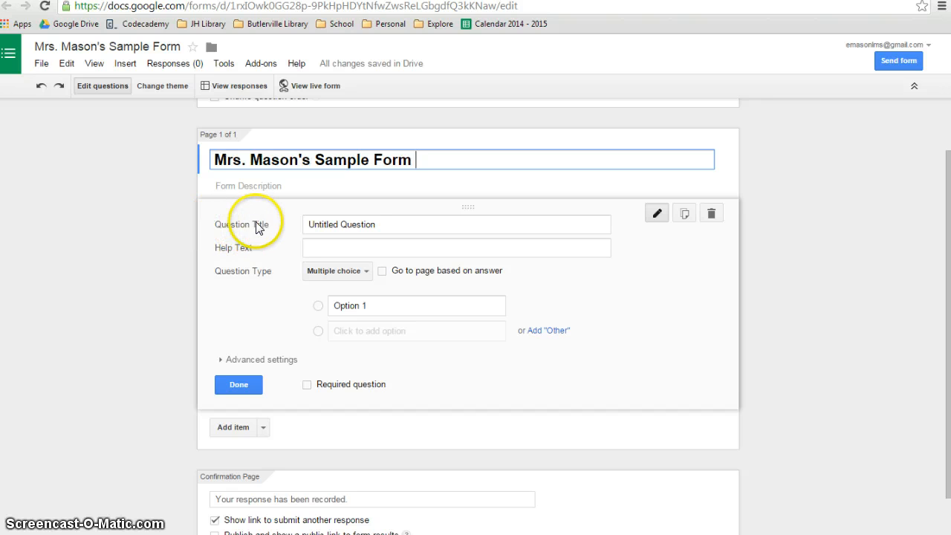
left_click(399, 223)
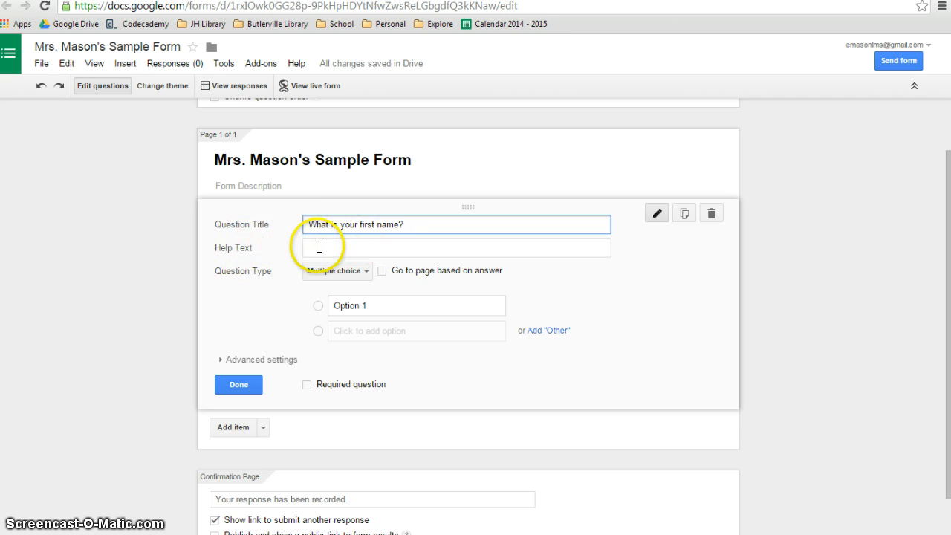
left_click(315, 248)
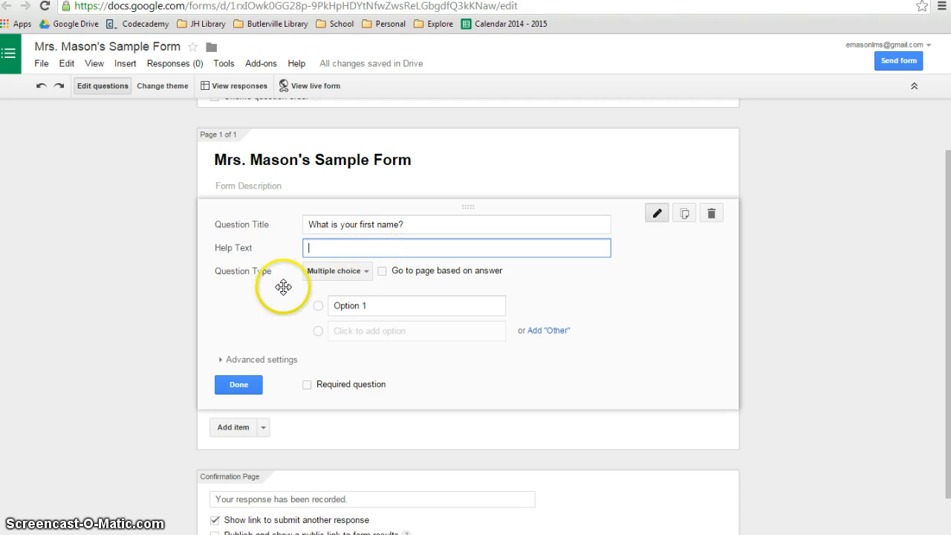
left_click(367, 272)
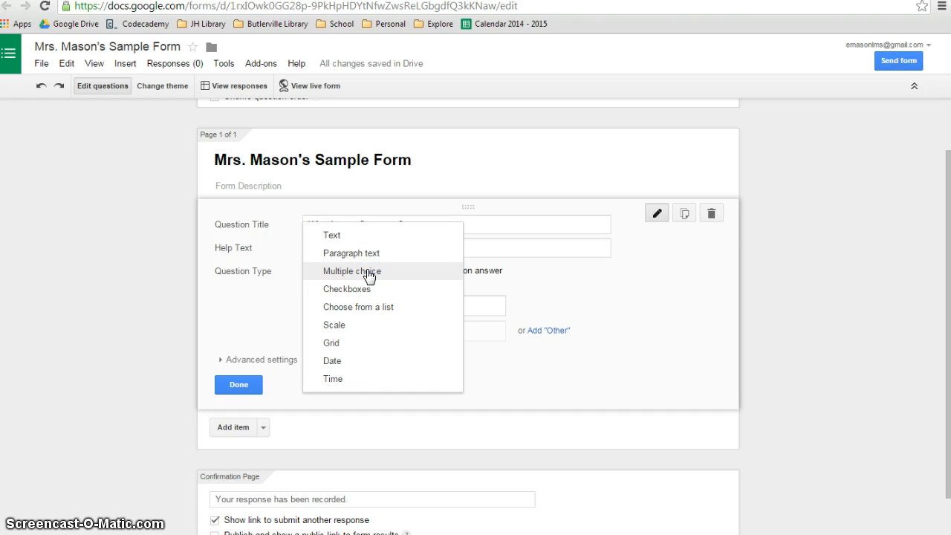
left_click(332, 235)
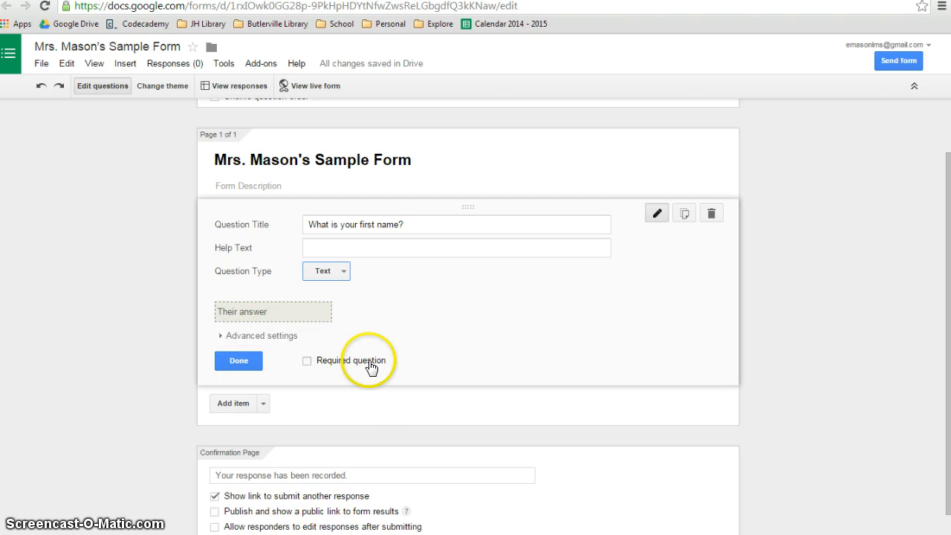
Step: Finish the first-name question and add a new question below it
left_click(240, 362)
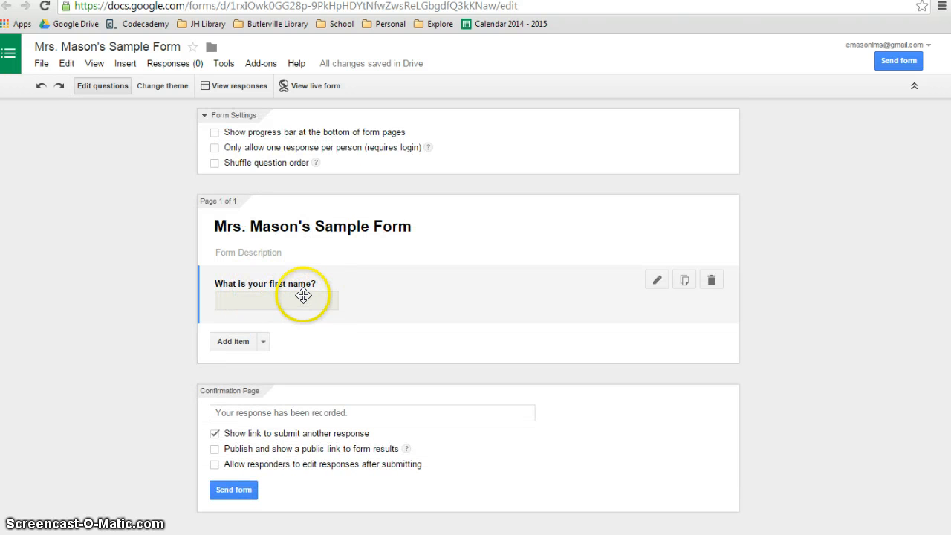
left_click(234, 342)
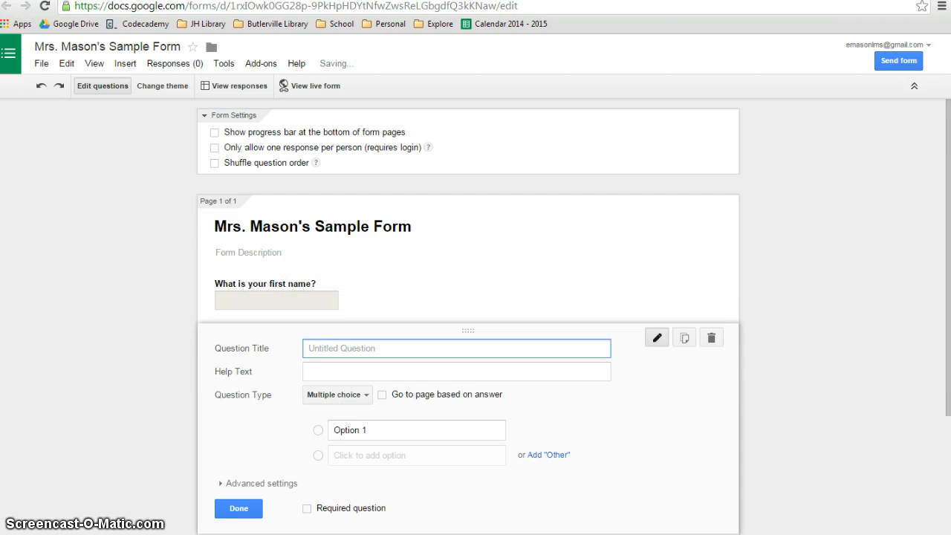
Step: In the assignment document, highlight the sentence requiring a multiple choice second question, then review the fourth-question options and the question-ideas link
left_click(576, 0)
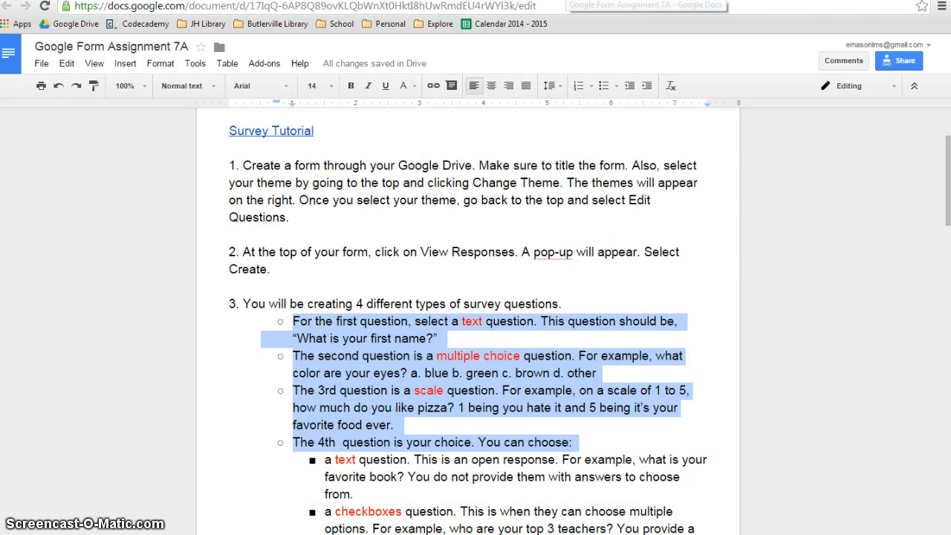
left_click(436, 333)
left_click_drag(294, 355, 574, 351)
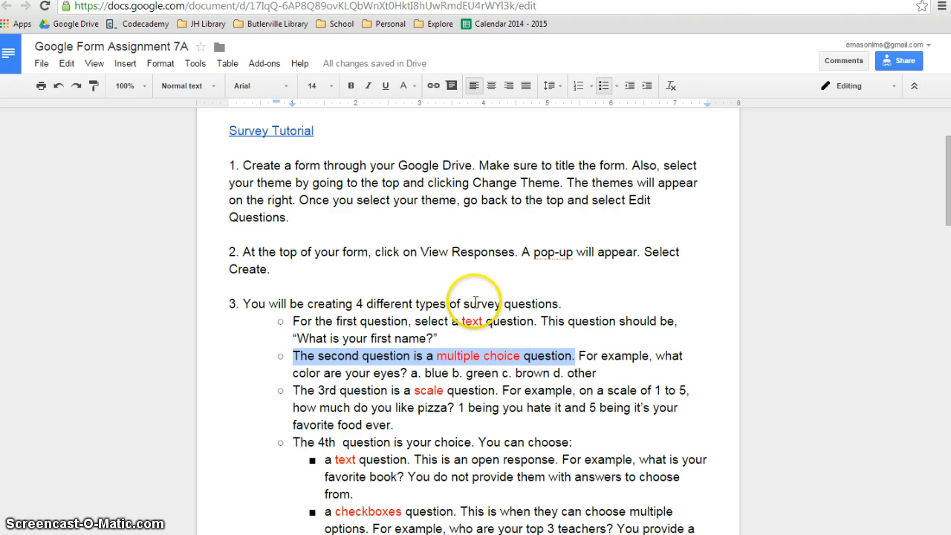
scroll(475, 301, "down", 3)
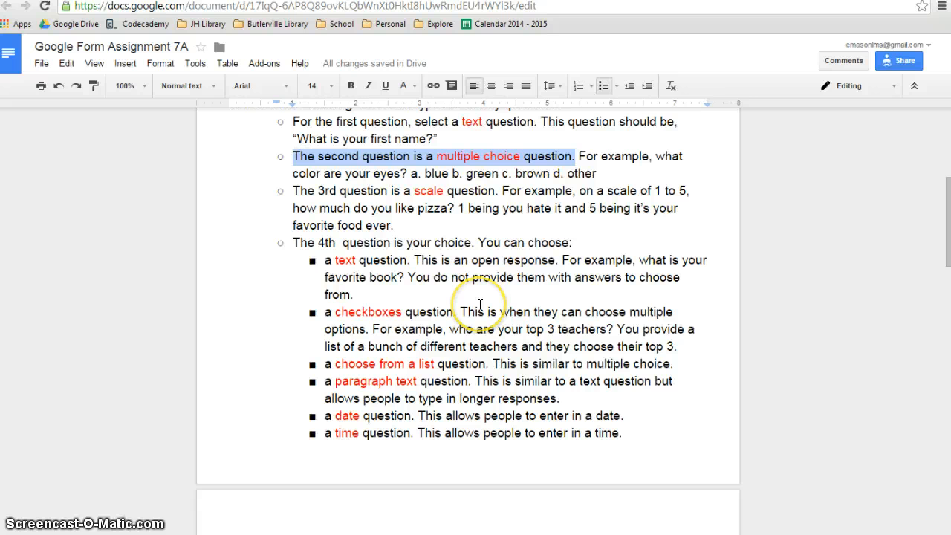
scroll(480, 304, "down", 2)
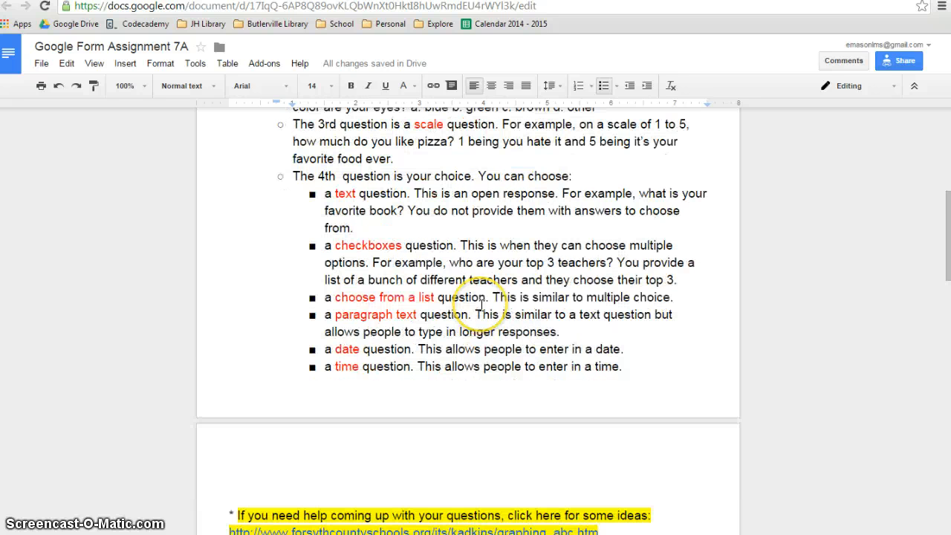
scroll(482, 300, "down", 4)
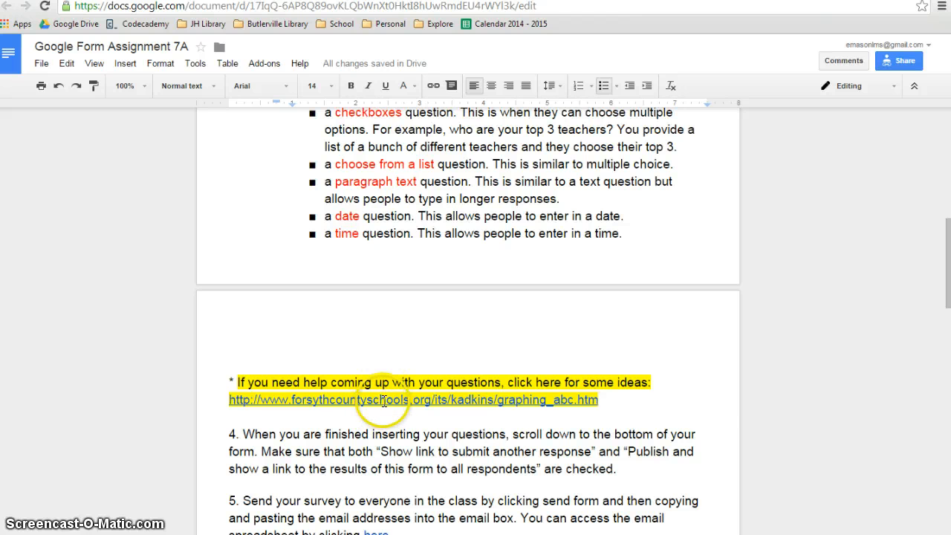
scroll(384, 401, "up", 3)
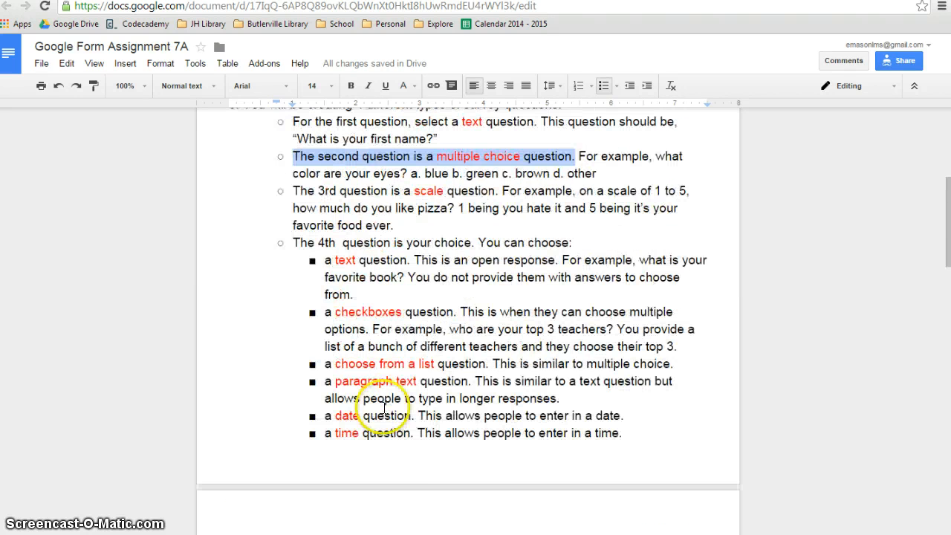
scroll(384, 407, "up", 3)
Step: Back in the sample form, title the second question "What's your favorite pizza place?" and enter Papa John's as the first option
key("ctrl+Tab")
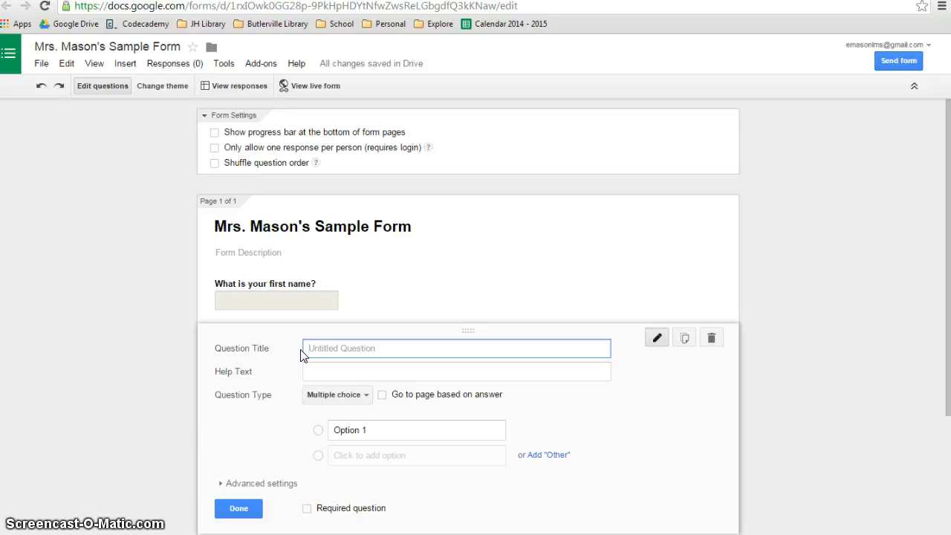
type("What's your favorite pizza place?")
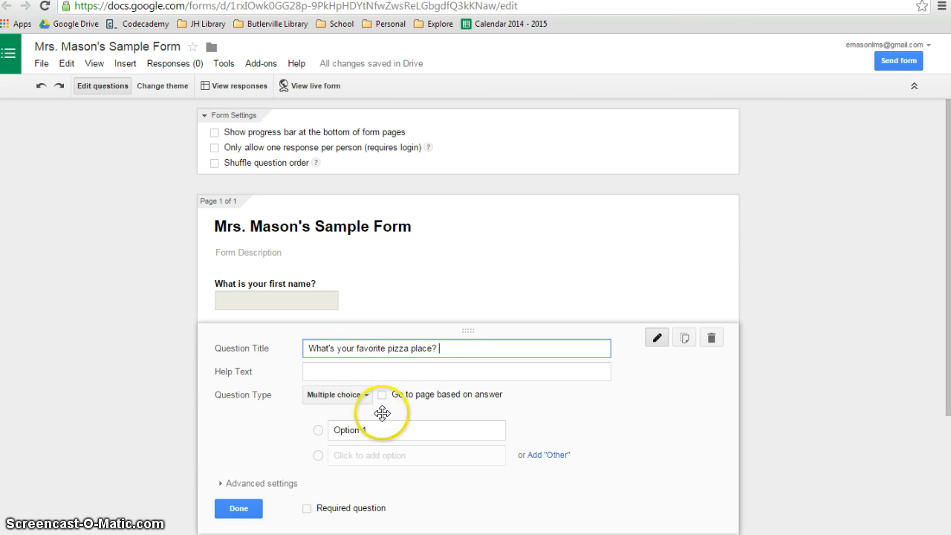
scroll(381, 414, "down", 1)
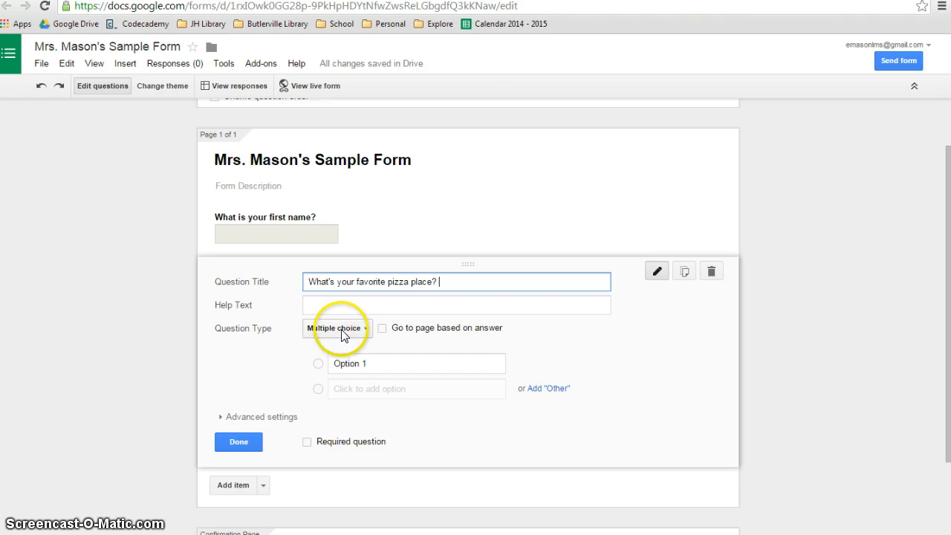
left_click(390, 365)
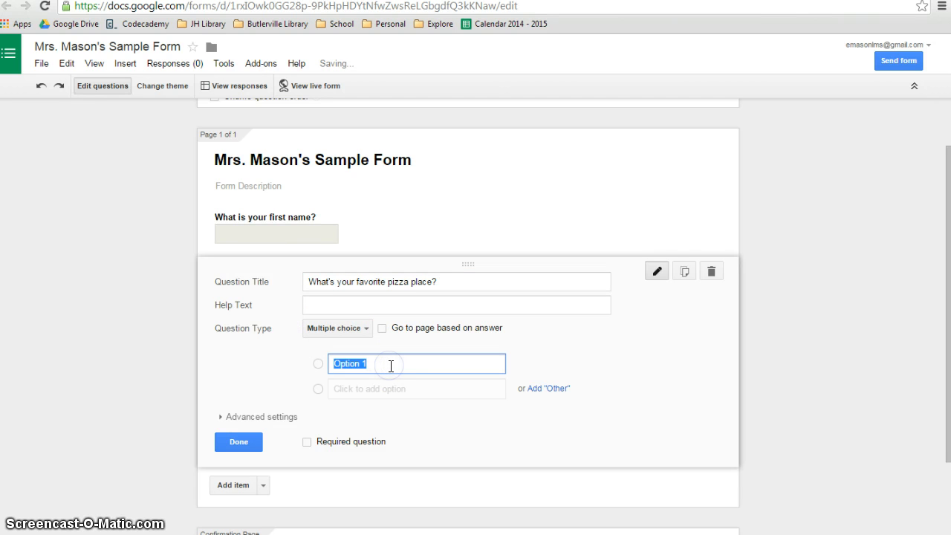
key("BackSpace")
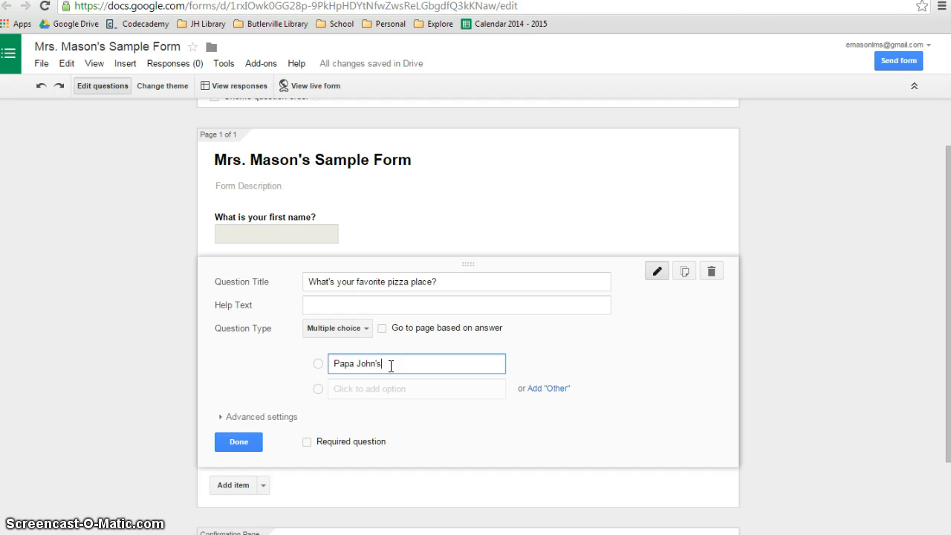
Step: Add Pizza Hut and Dominos as the second and third answer options of the pizza place question
left_click(368, 389)
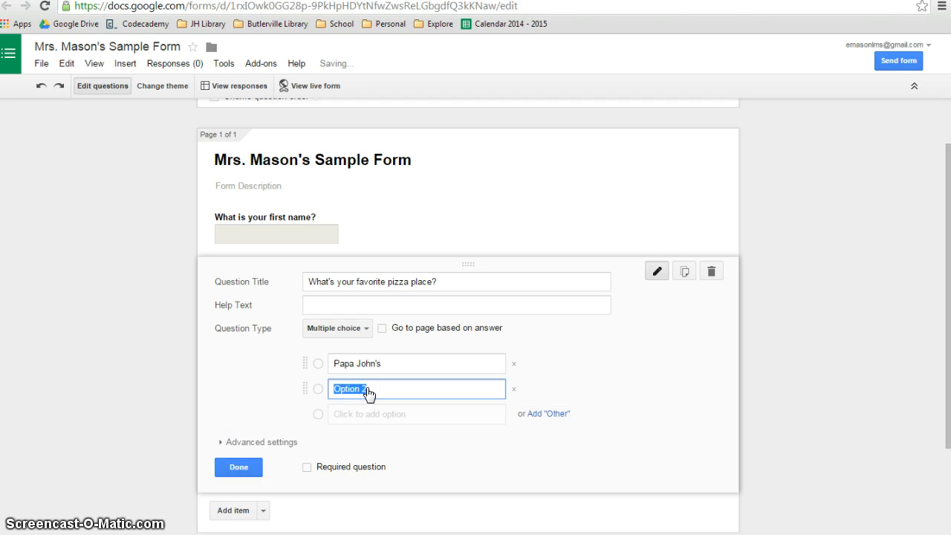
key("BackSpace")
type("Pizza Hut")
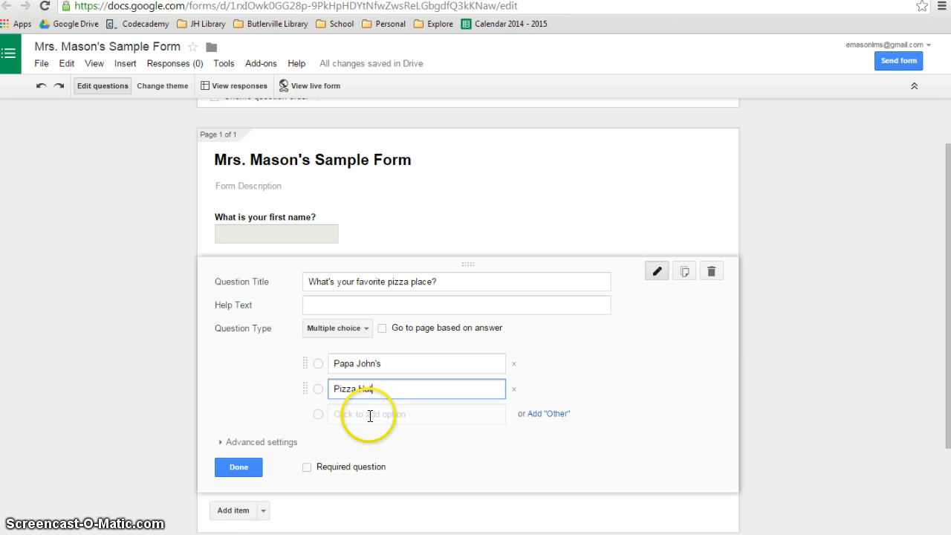
left_click(377, 413)
key("BackSpace")
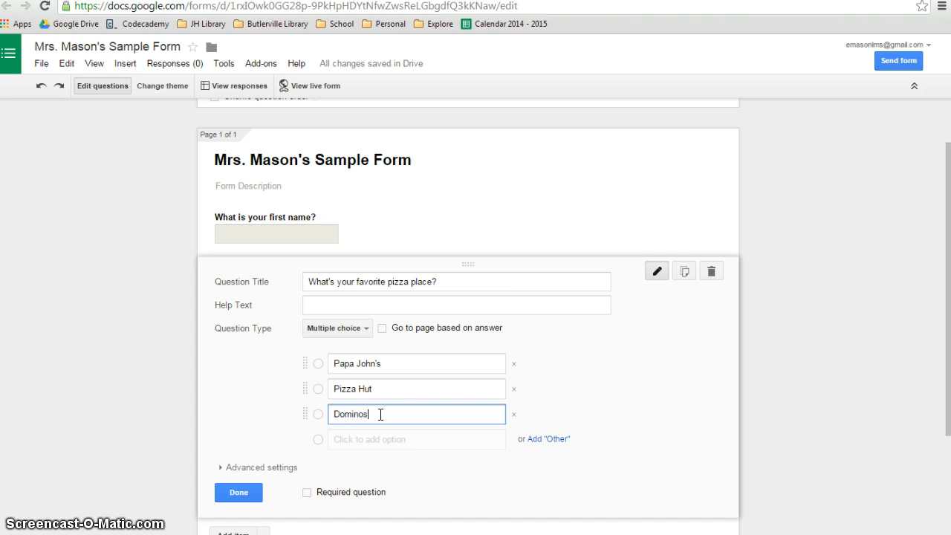
Step: Add Donatos and Larosa's as the fourth and fifth answer options of the pizza place question
key("ctrl+a")
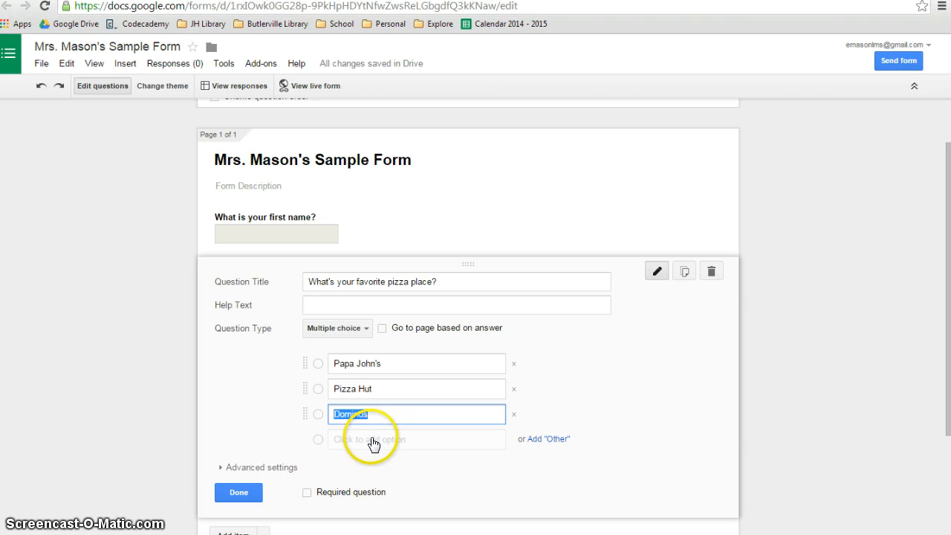
left_click(373, 442)
key("BackSpace")
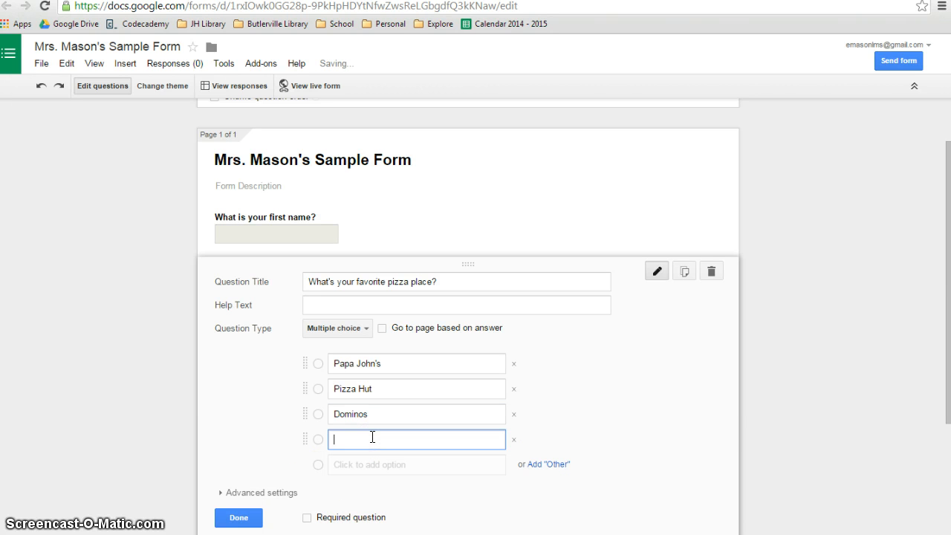
type("Donatos")
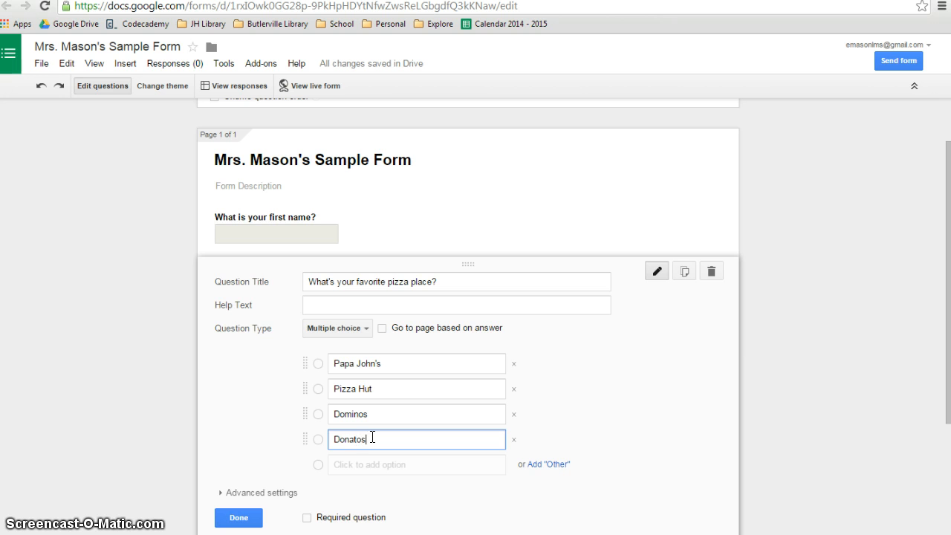
left_click(364, 465)
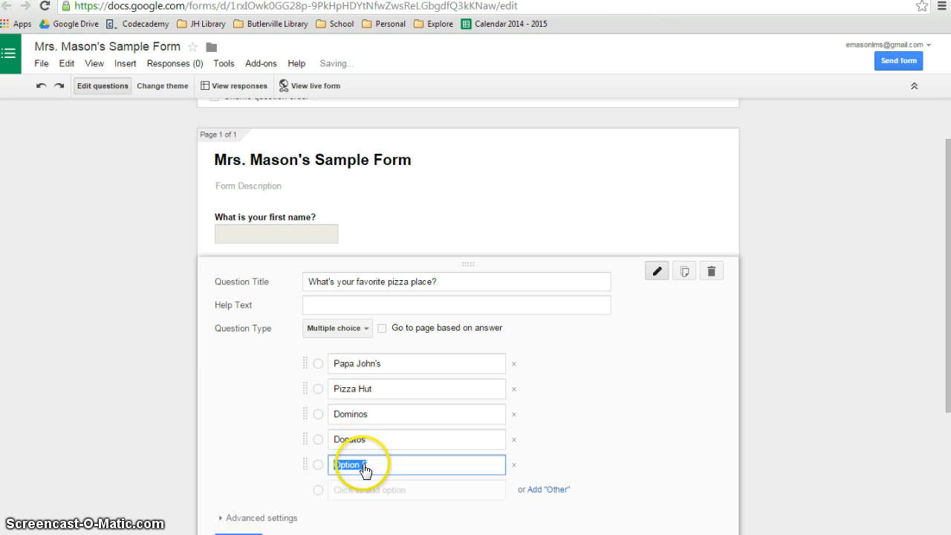
key("BackSpace")
type("Larosa's")
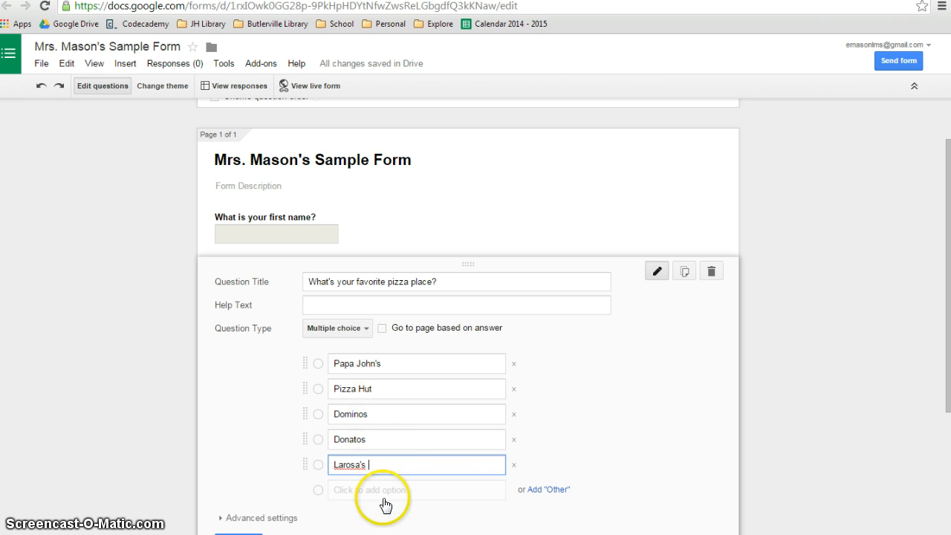
Step: Add an "Other" answer choice to the pizza place question and finish editing it
left_click(540, 490)
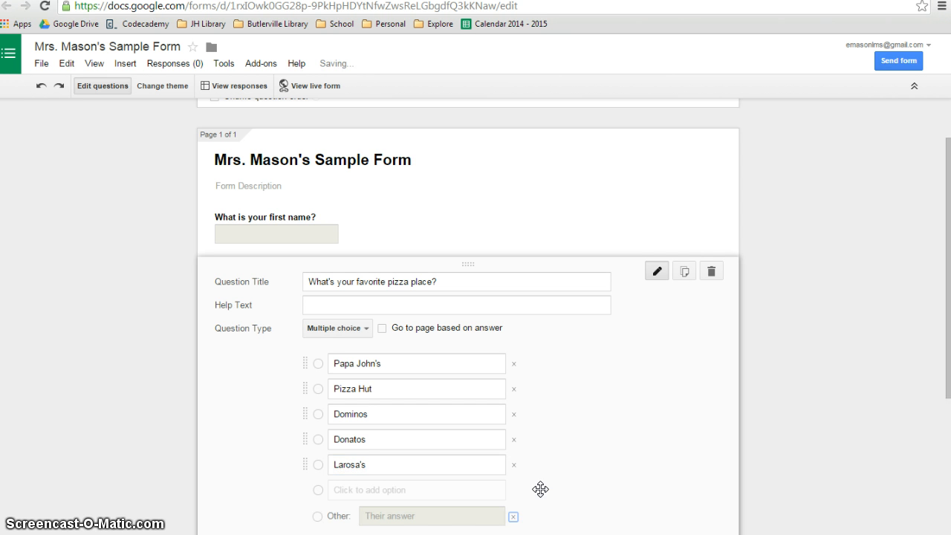
scroll(539, 489, "down", 2)
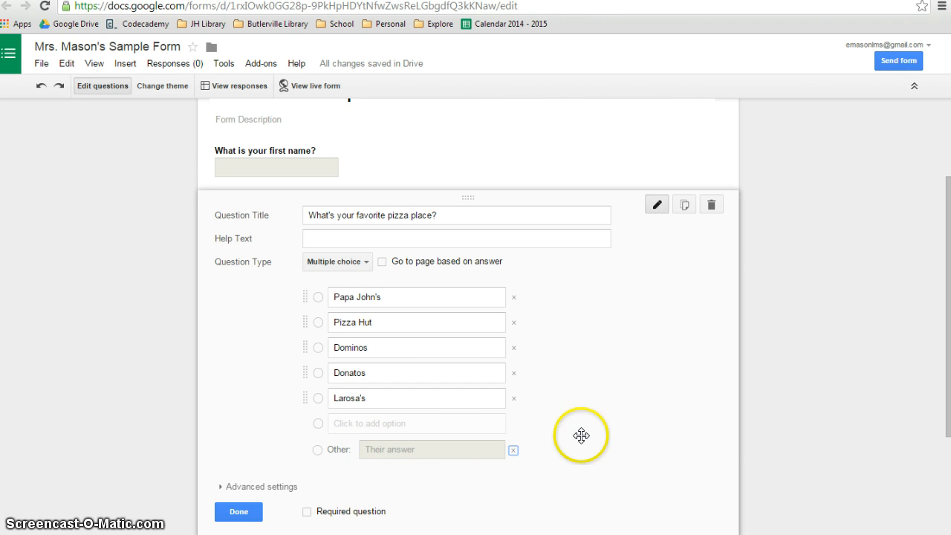
scroll(584, 436, "down", 1)
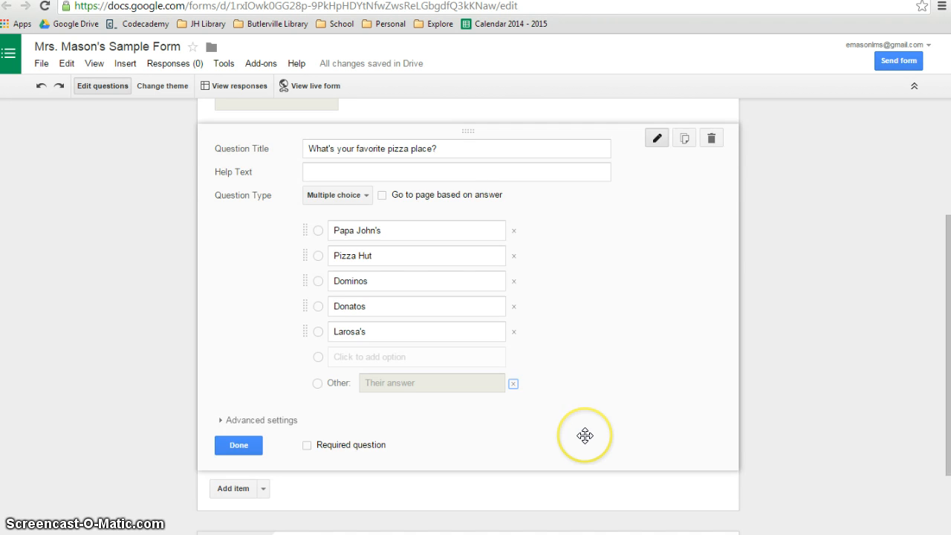
left_click(238, 444)
scroll(364, 456, "up", 1)
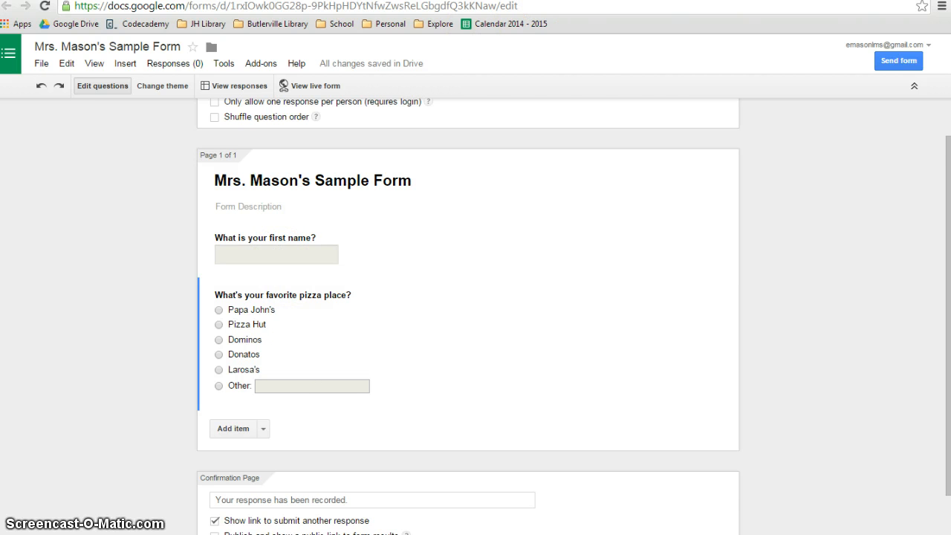
Step: Return to the assignment document and highlight the sentence saying the 3rd question is a scale question
left_click(550, 2)
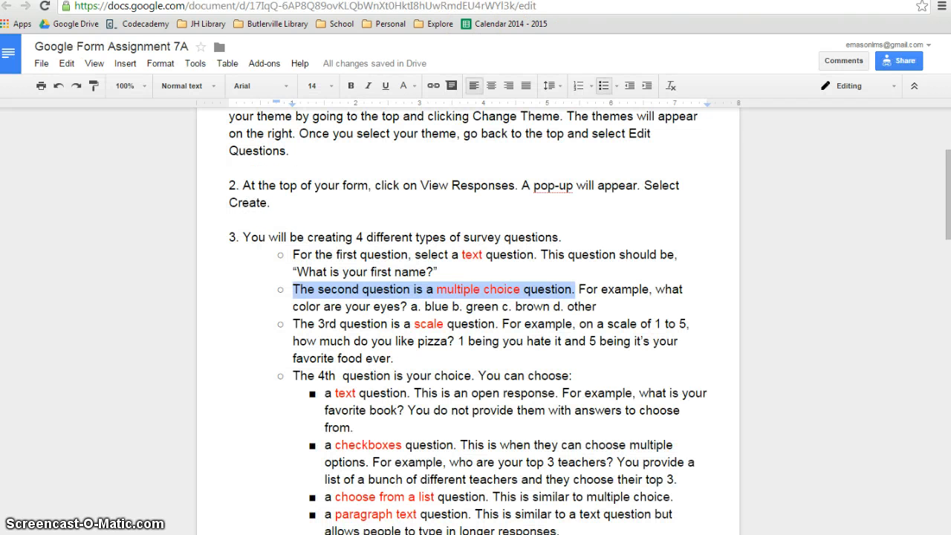
left_click(524, 357)
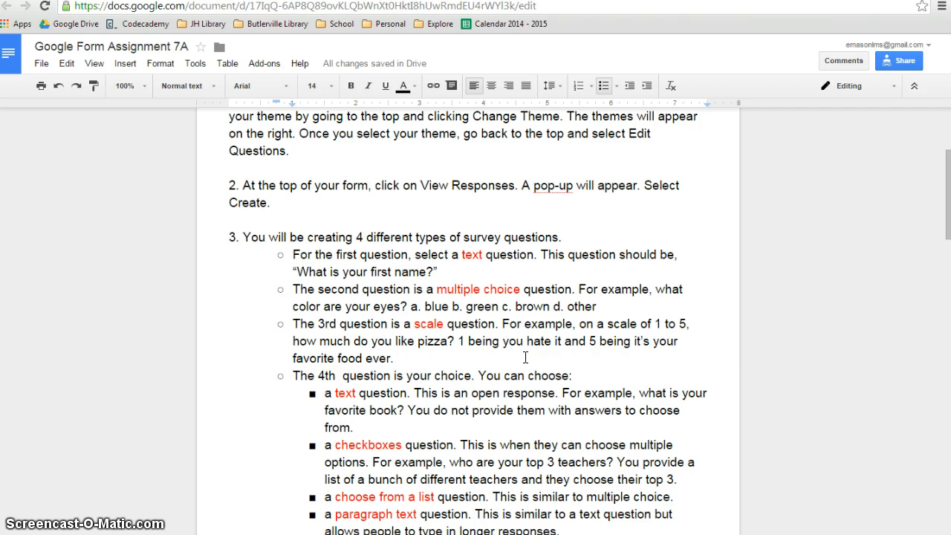
left_click_drag(292, 324, 505, 323)
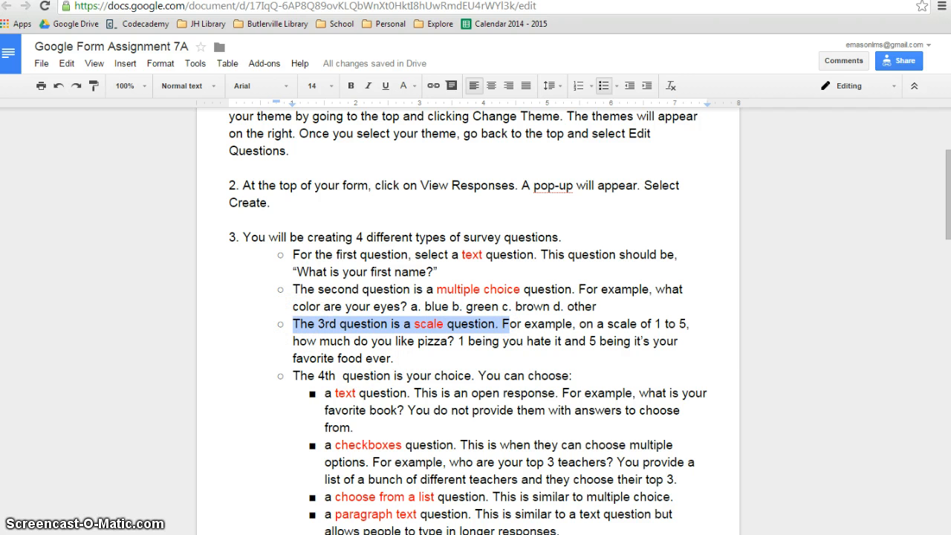
Step: In the sample form, add a third question titled "How much do you like pizza?" and set its type to Scale
left_click(418, 1)
scroll(413, 340, "down", 1)
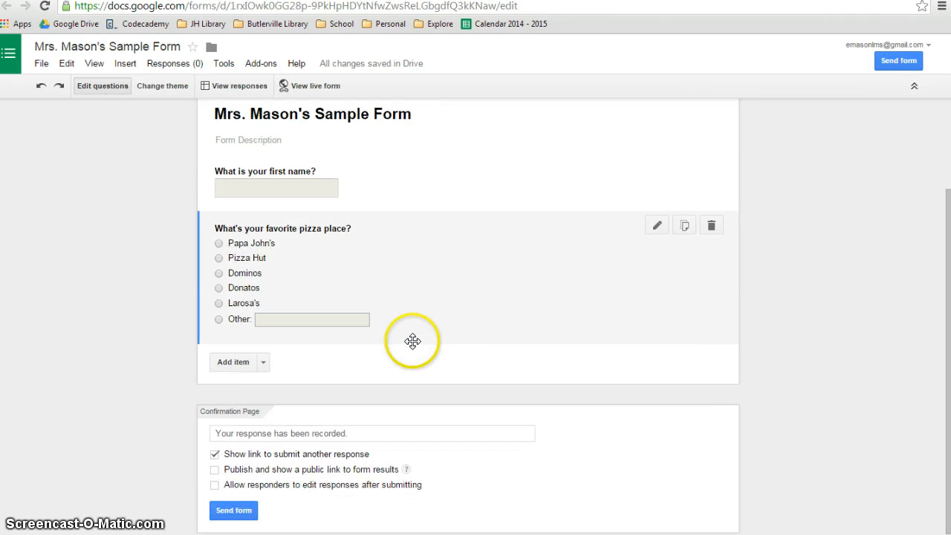
mouse_move(451, 314)
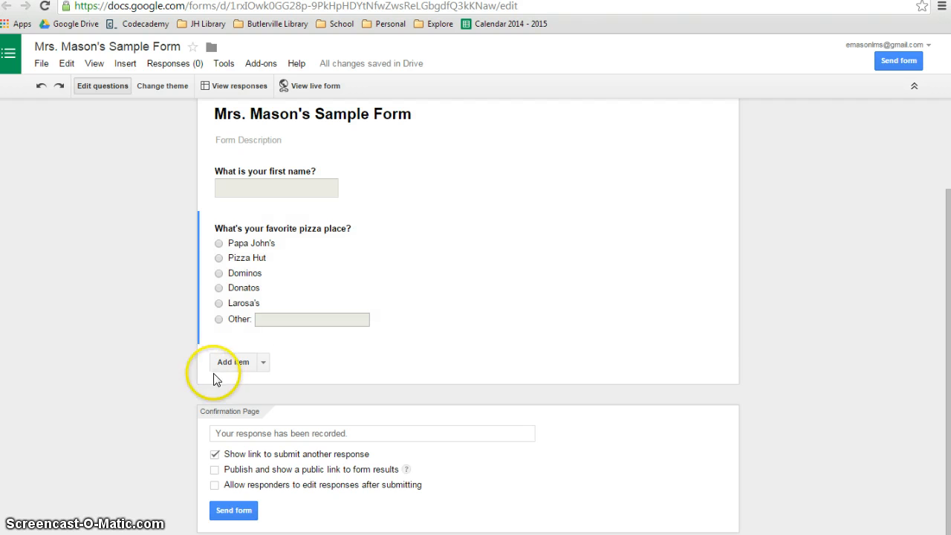
left_click(234, 361)
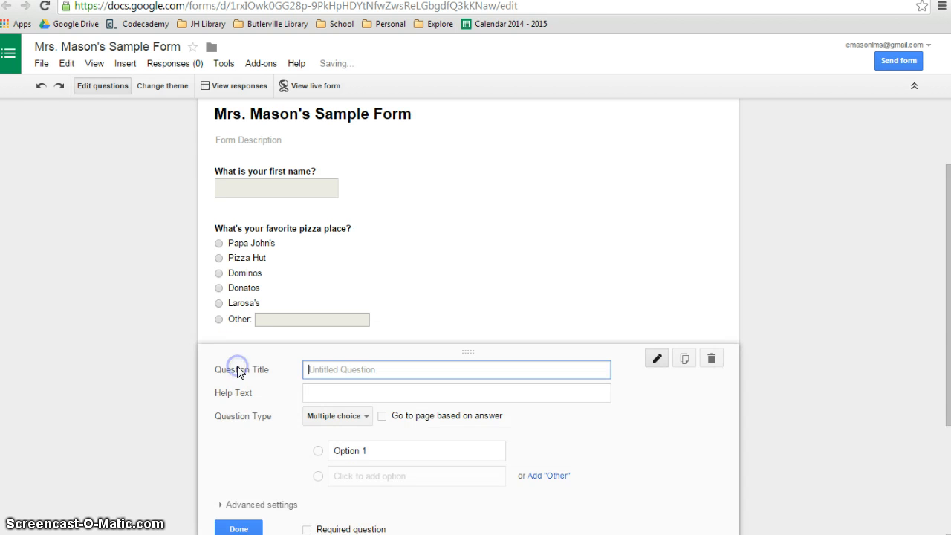
left_click(325, 369)
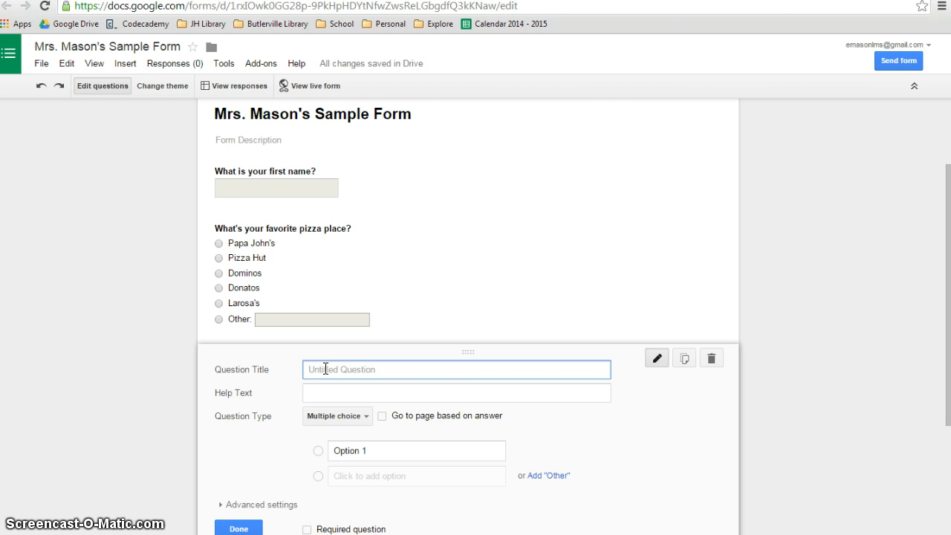
type("How much do you like pizza?")
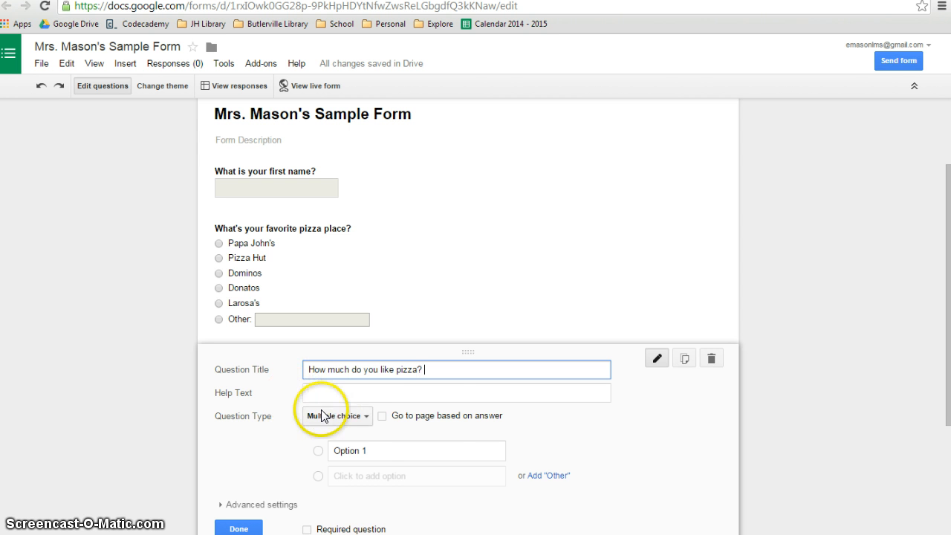
left_click(364, 418)
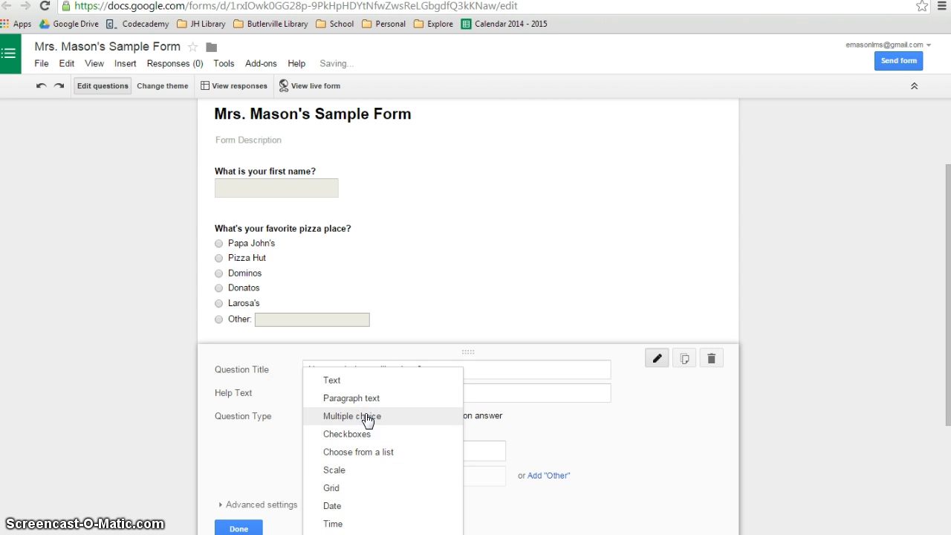
left_click(364, 469)
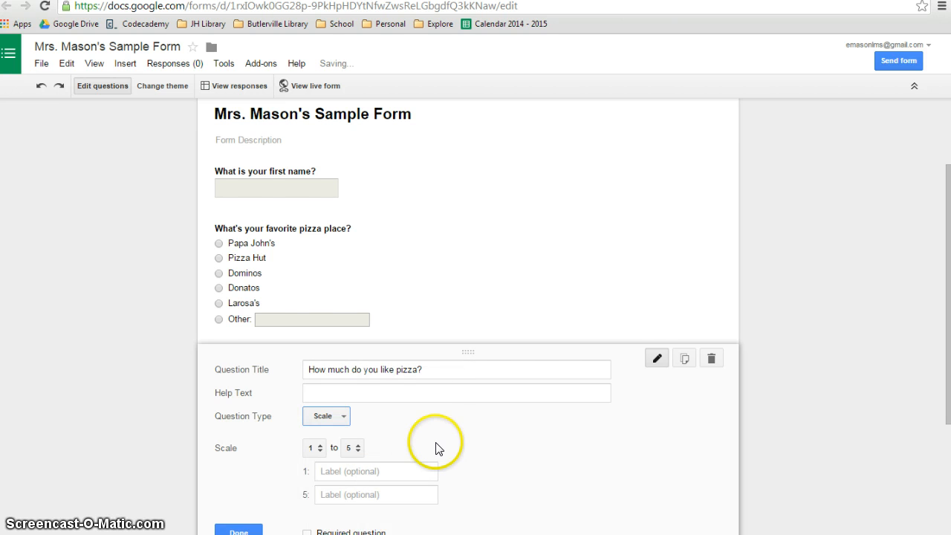
Step: Try 10 as the upper end of the pizza question's scale, and set it back to 5
scroll(371, 416, "down", 1)
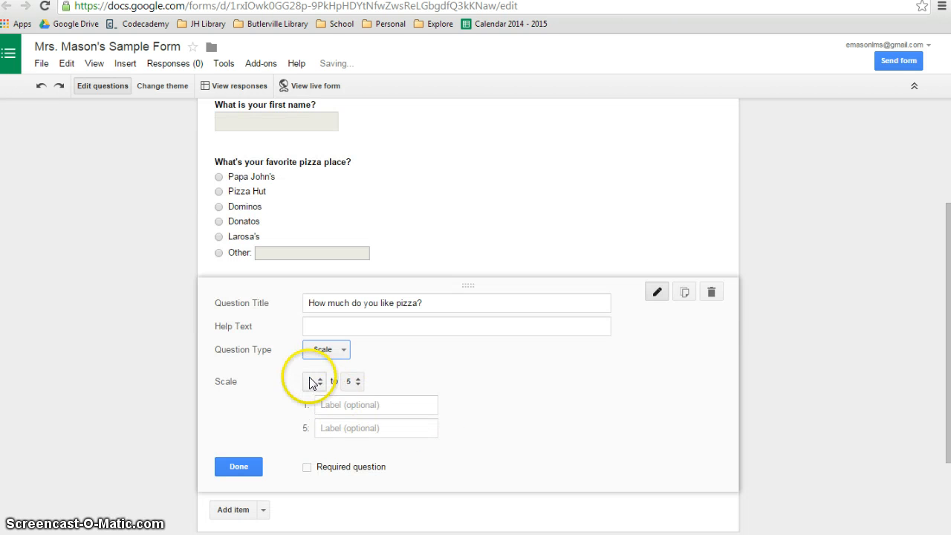
left_click(358, 381)
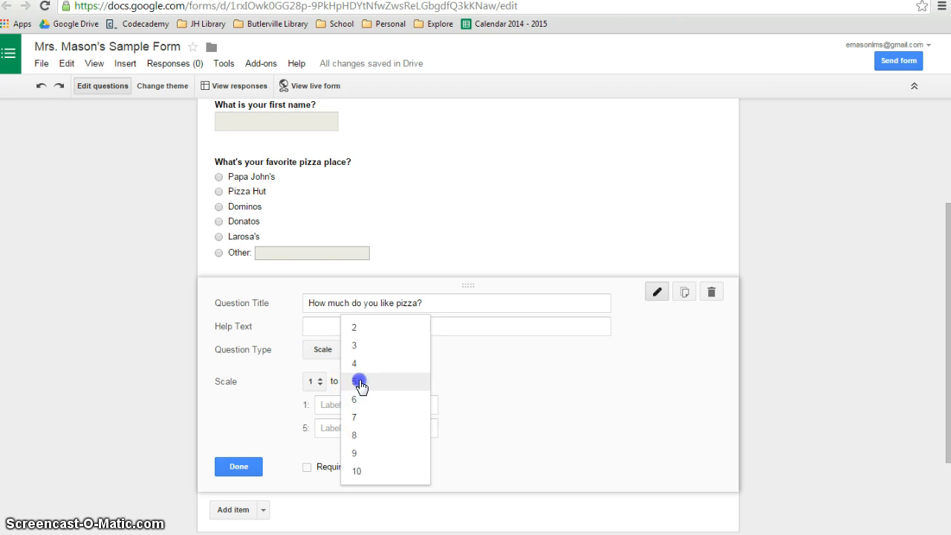
left_click(359, 381)
left_click(359, 381)
left_click(359, 470)
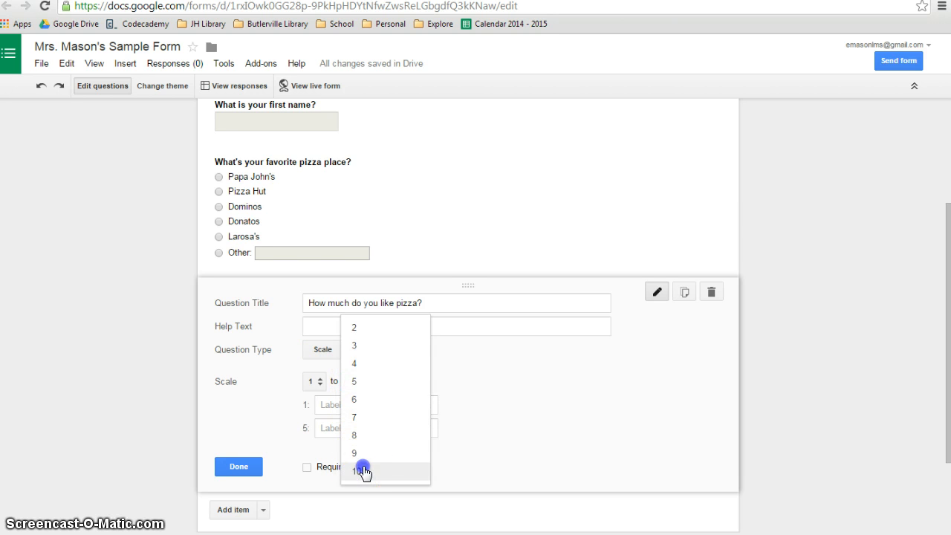
left_click(360, 380)
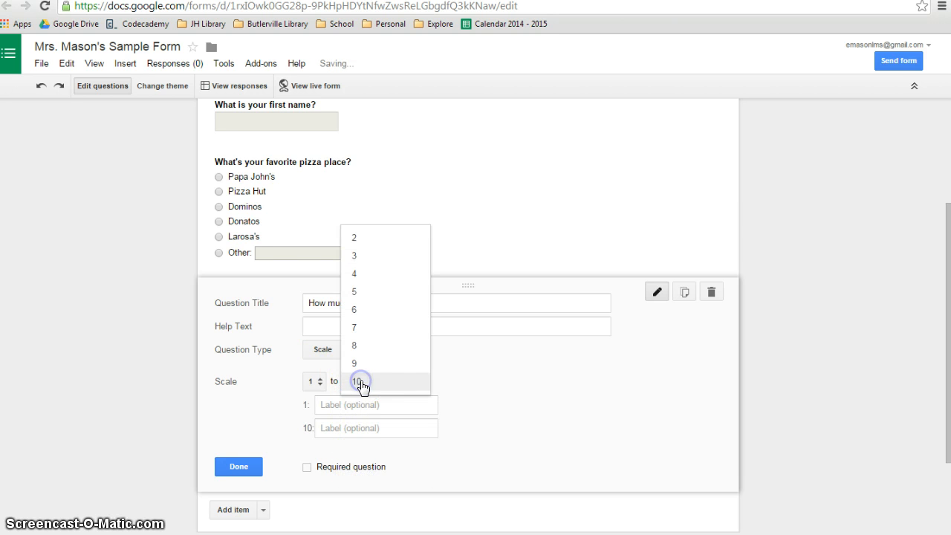
left_click(361, 288)
Step: Label scale value 1 "Hate it" and value 5 "Best food ever!", and finish editing the question
left_click(334, 405)
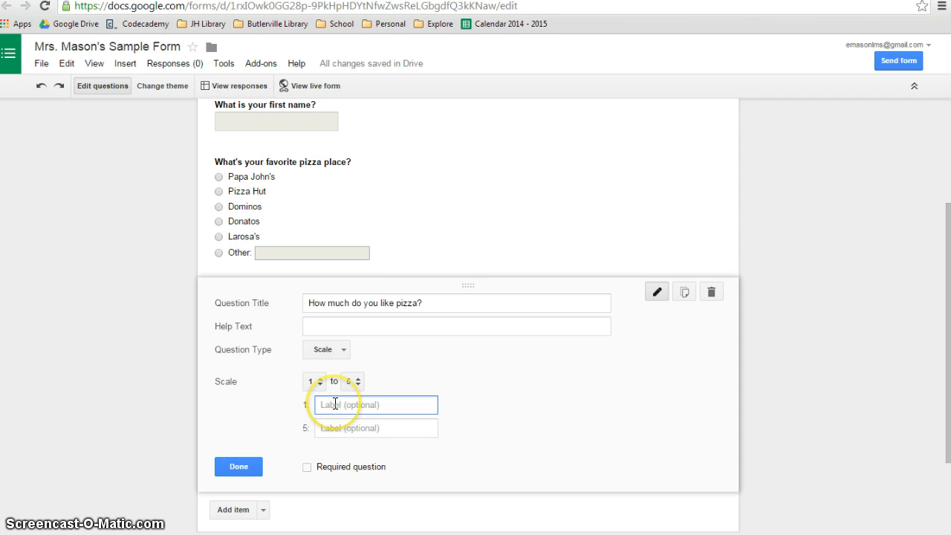
type("Hate it")
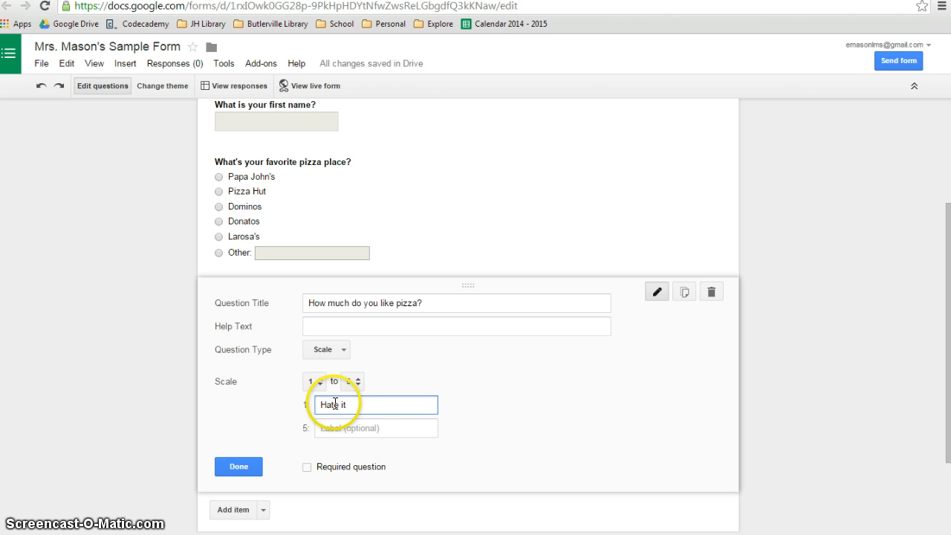
left_click(363, 435)
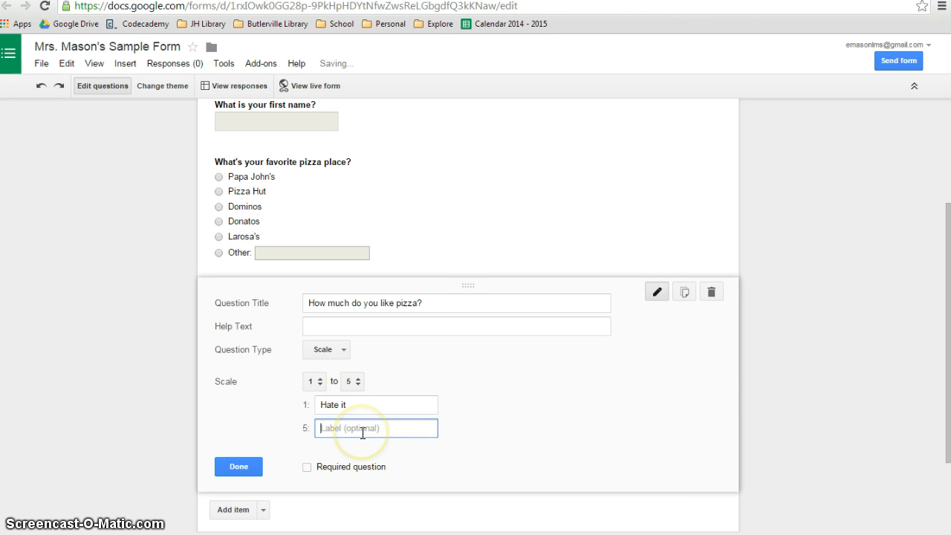
type("Best food ever")
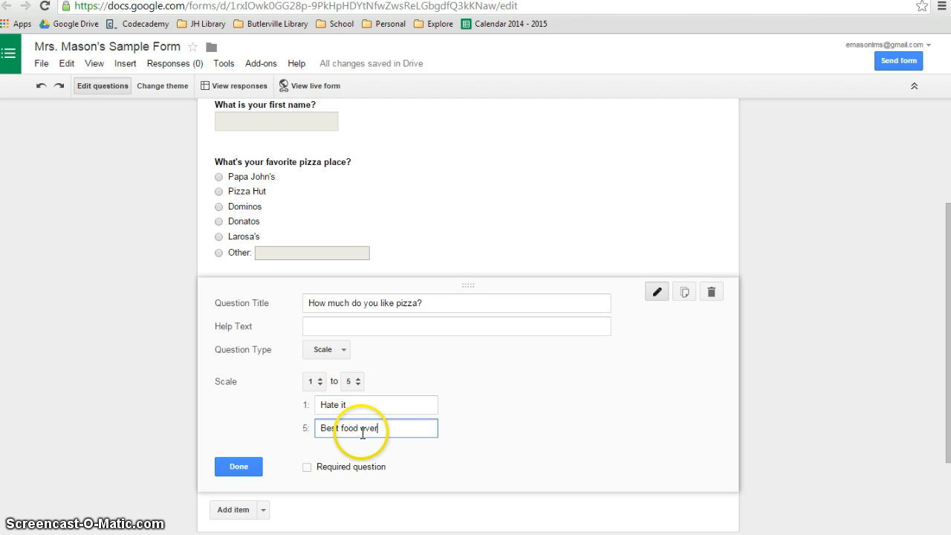
type("!")
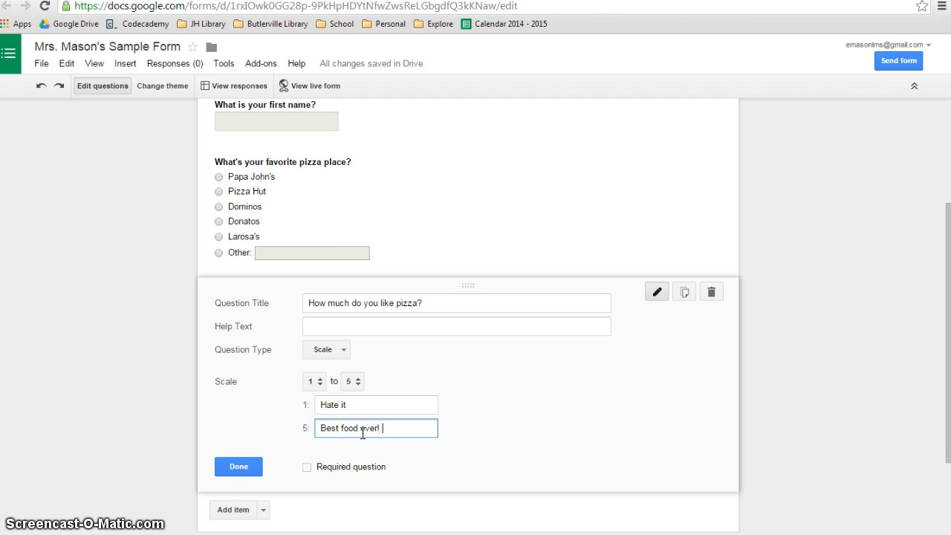
left_click(337, 426)
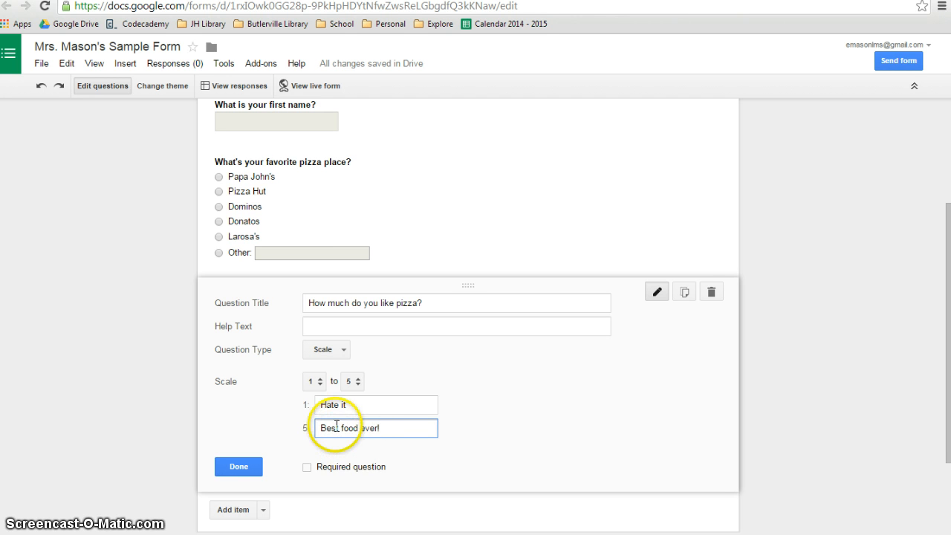
left_click(238, 467)
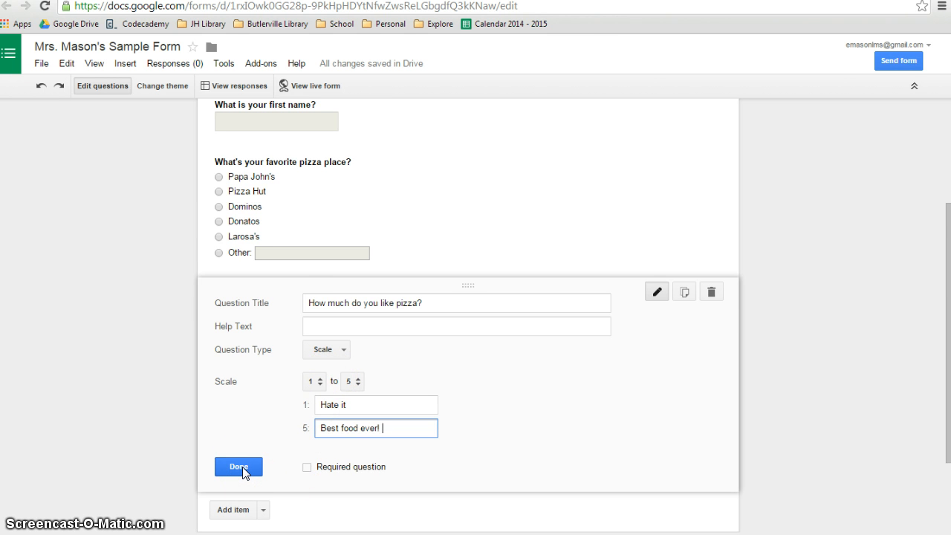
left_click(238, 467)
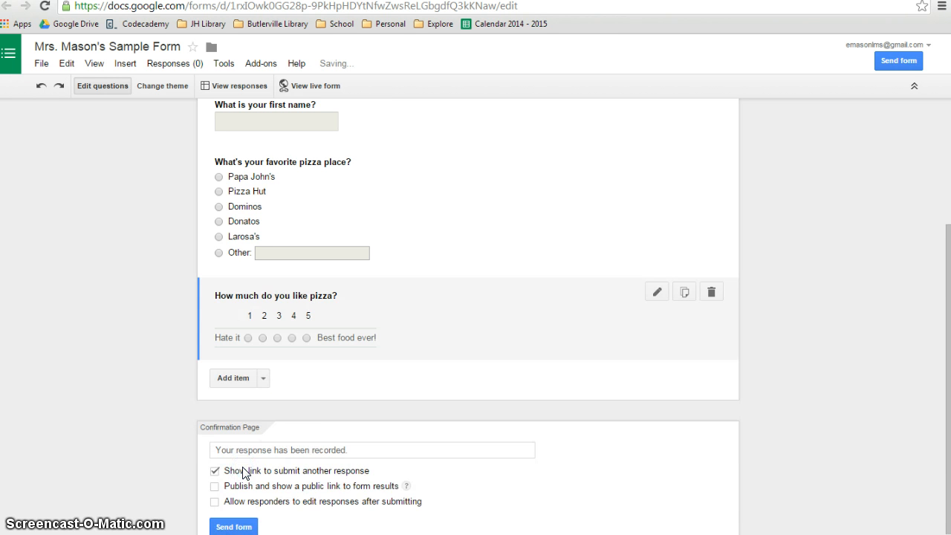
Step: Return to the assignment document and highlight the line saying the 4th question is your choice
left_click(517, 1)
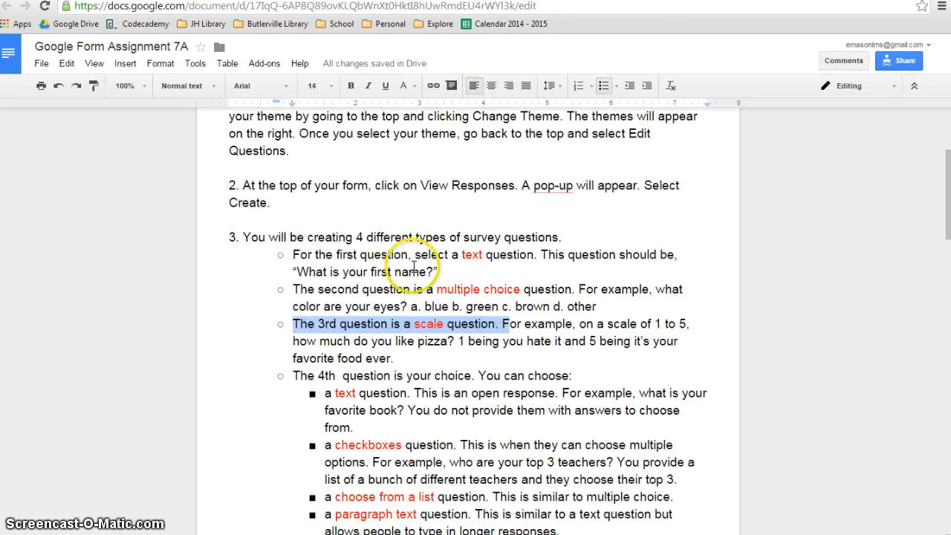
double_click(532, 361)
scroll(533, 363, "down", 2)
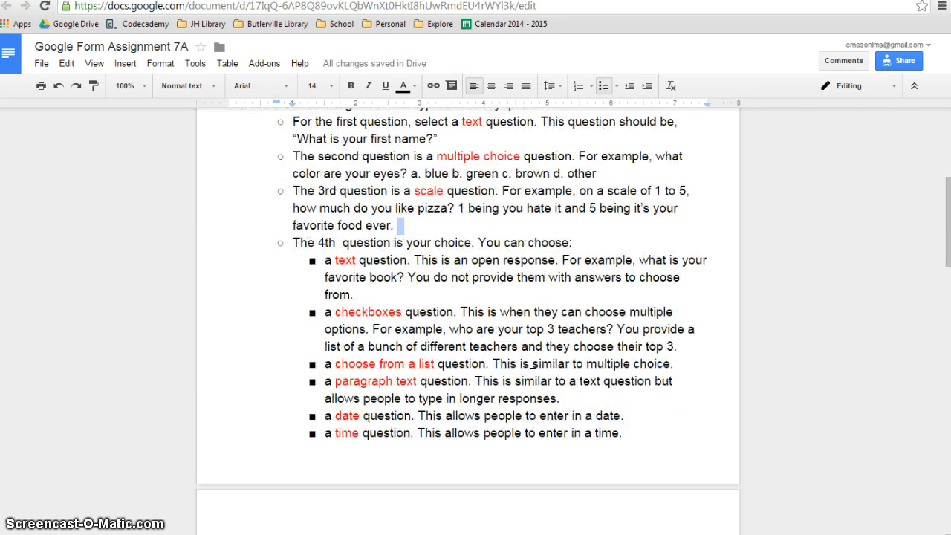
left_click(292, 242)
left_click(590, 246)
left_click(293, 242)
left_click_drag(293, 242, 579, 242)
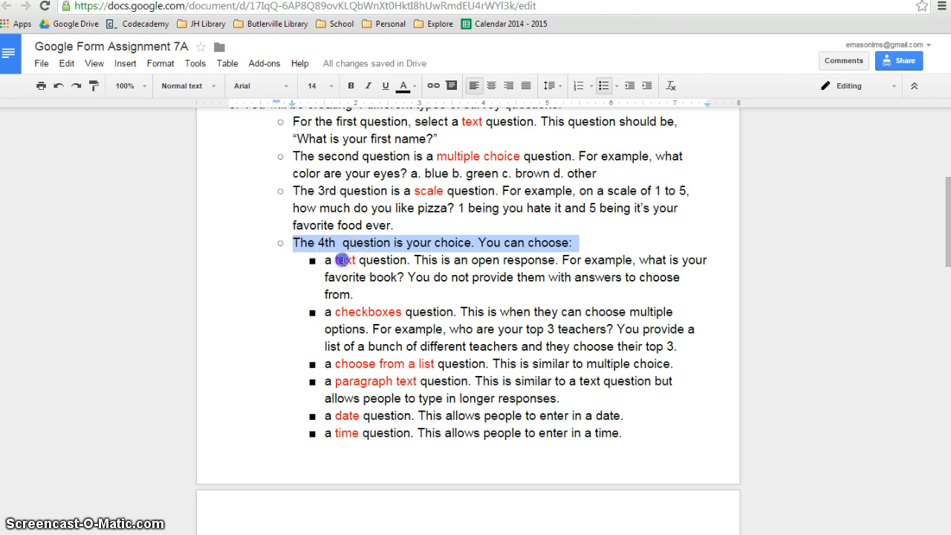
Step: Review the question types the assignment allows for the 4th question, from text down to date and time
left_click(343, 259)
left_click(377, 364)
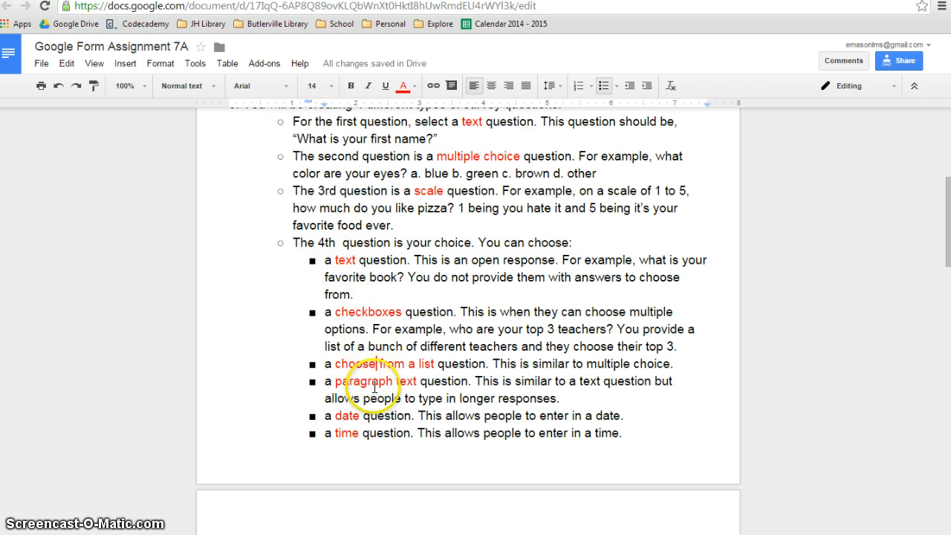
left_click(347, 416)
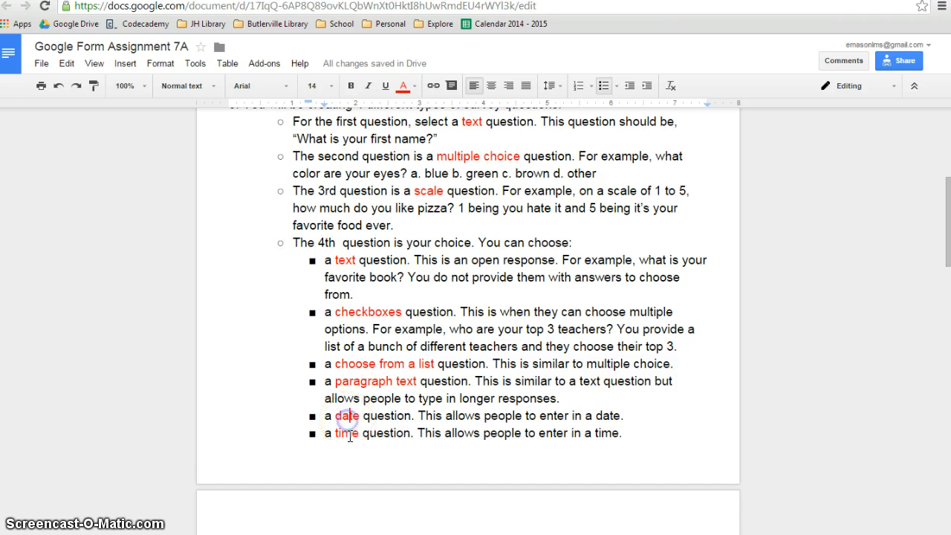
left_click(349, 435)
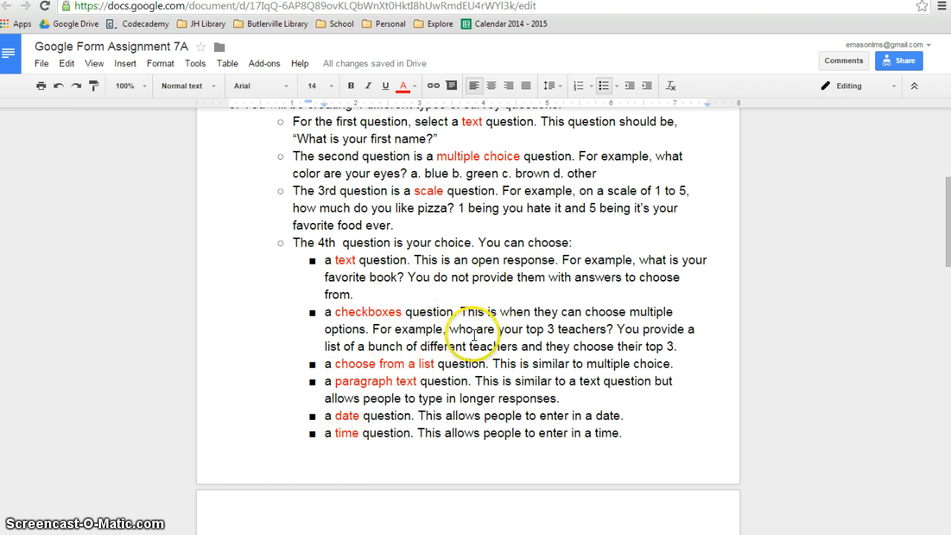
Step: In the sample form, add a fourth question of type Date titled "When is your birthday?" and finish editing it
key("ctrl+Tab")
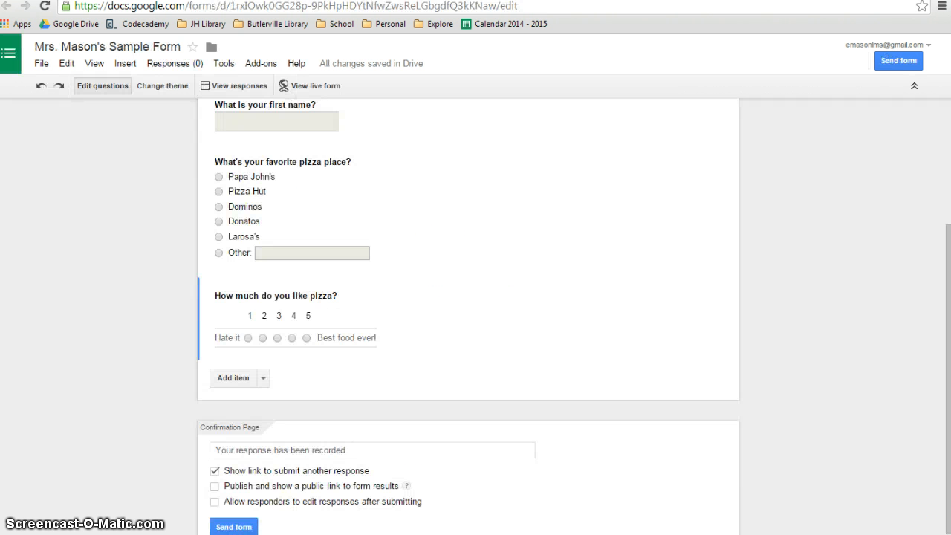
left_click(233, 377)
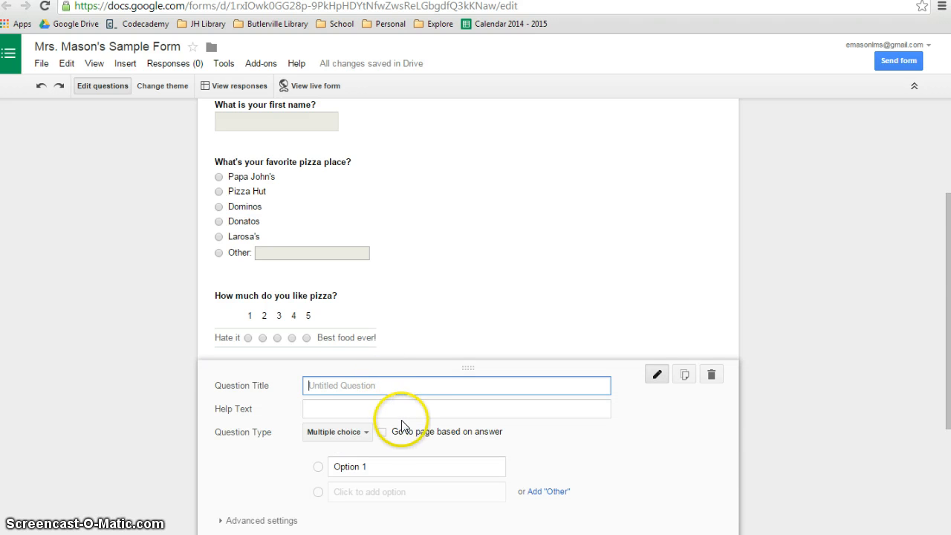
scroll(403, 427, "down", 1)
left_click(363, 366)
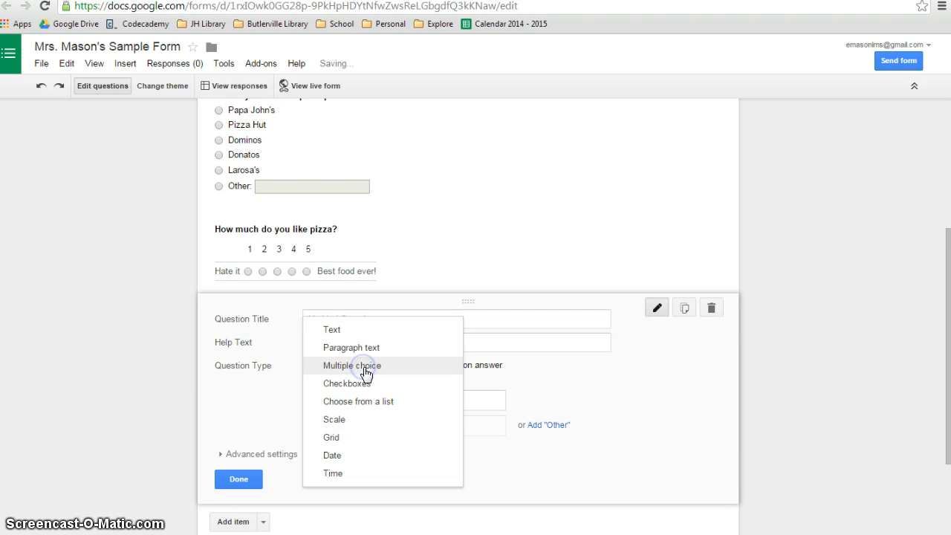
left_click(342, 453)
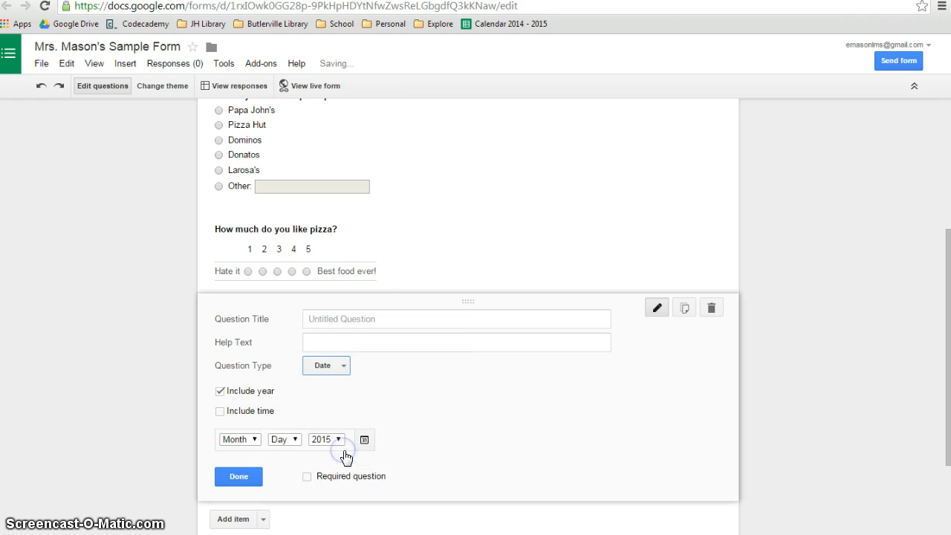
left_click(366, 317)
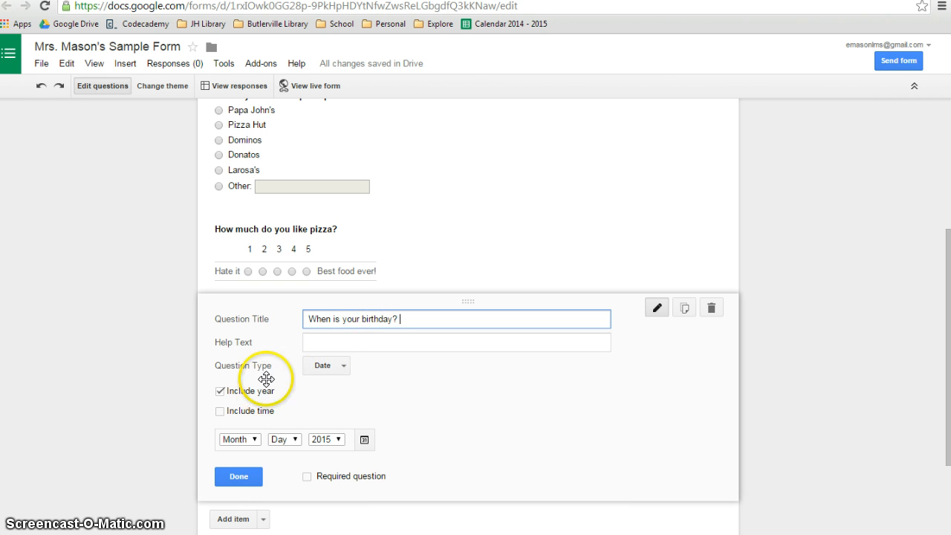
scroll(369, 433, "down", 1)
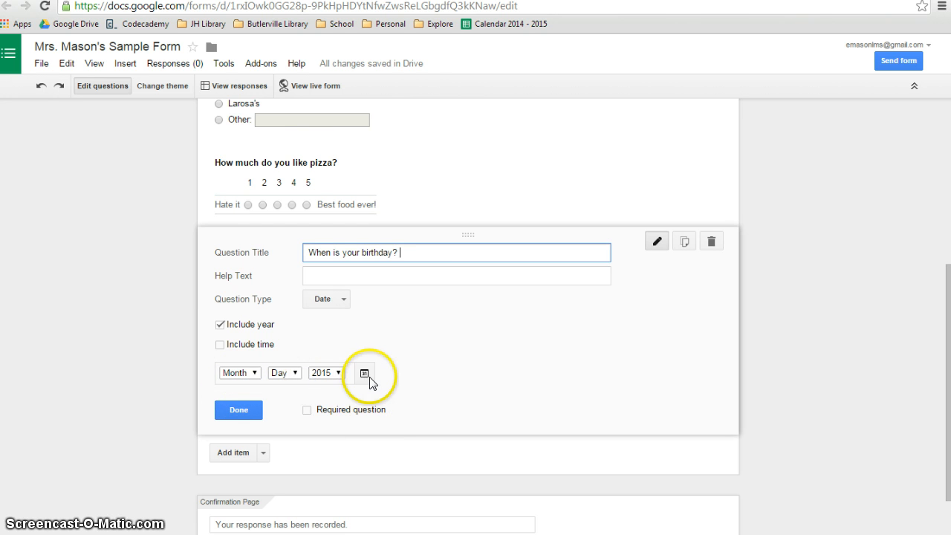
left_click(245, 410)
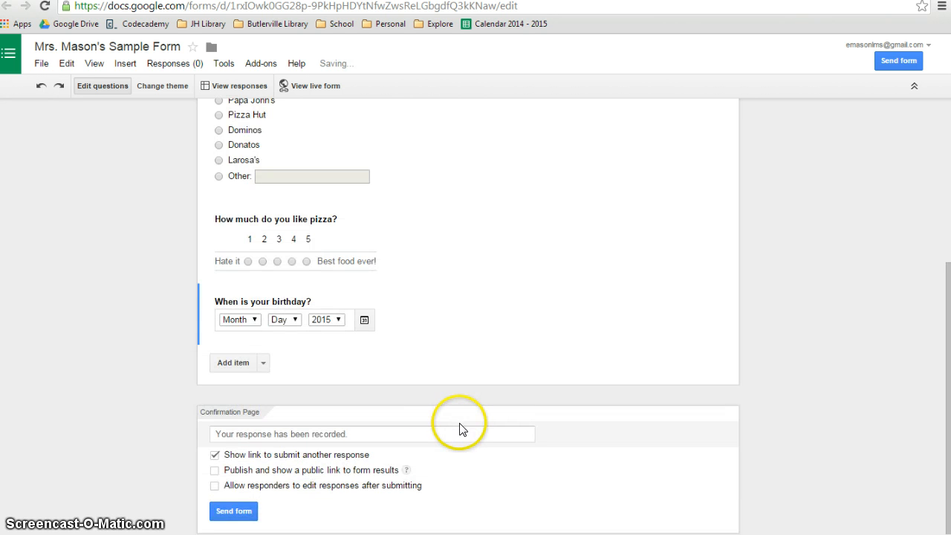
Step: Open the favorite pizza place question for editing and close it without making changes
scroll(458, 426, "up", 1)
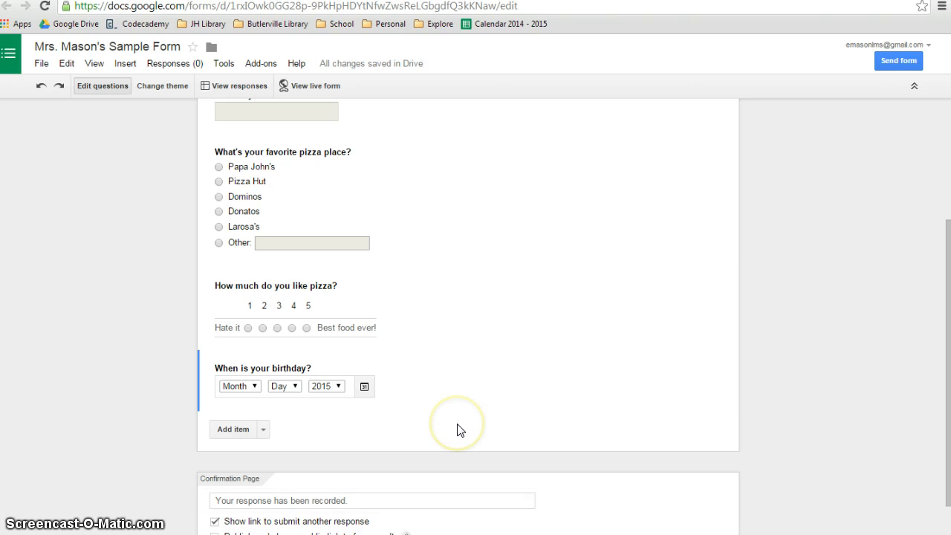
mouse_move(316, 175)
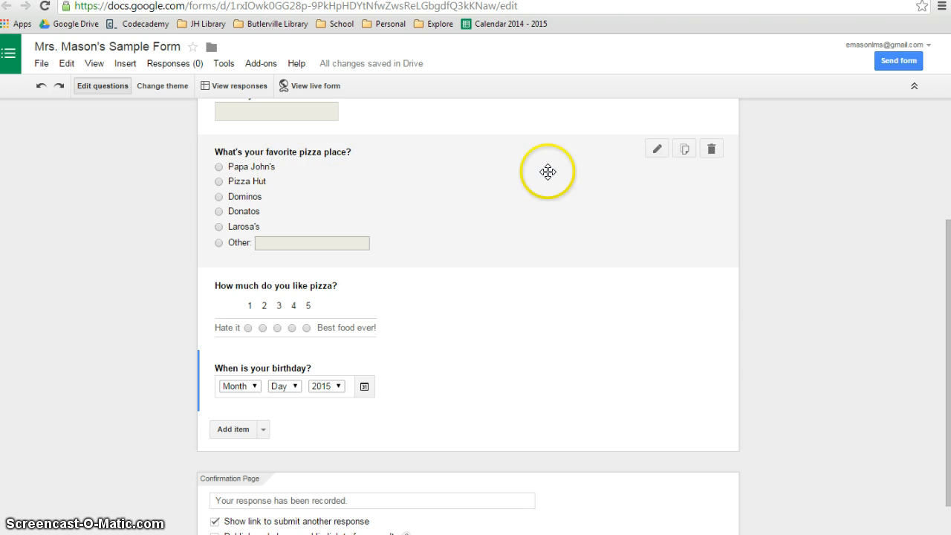
left_click(657, 151)
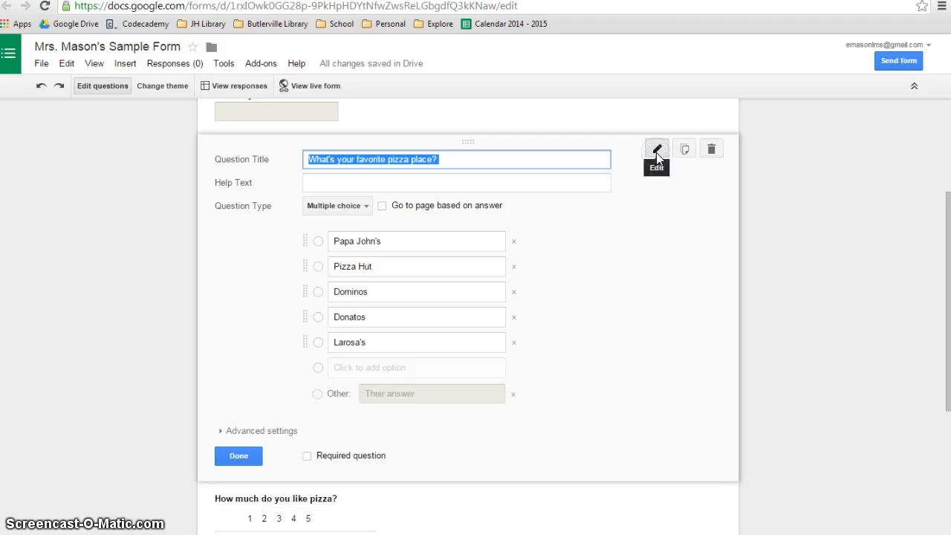
left_click(237, 455)
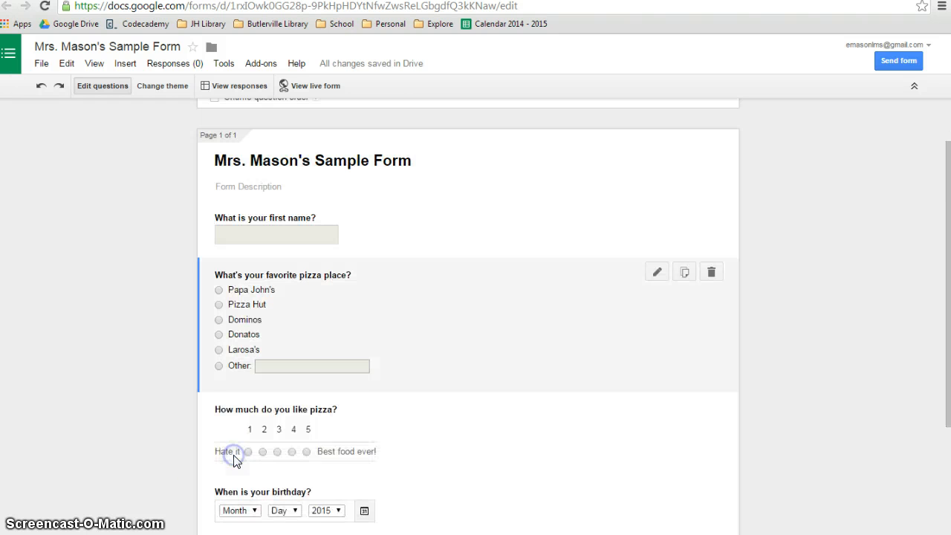
Step: Move the "How much do you like pizza?" question above the favorite pizza place question
scroll(513, 443, "down", 2)
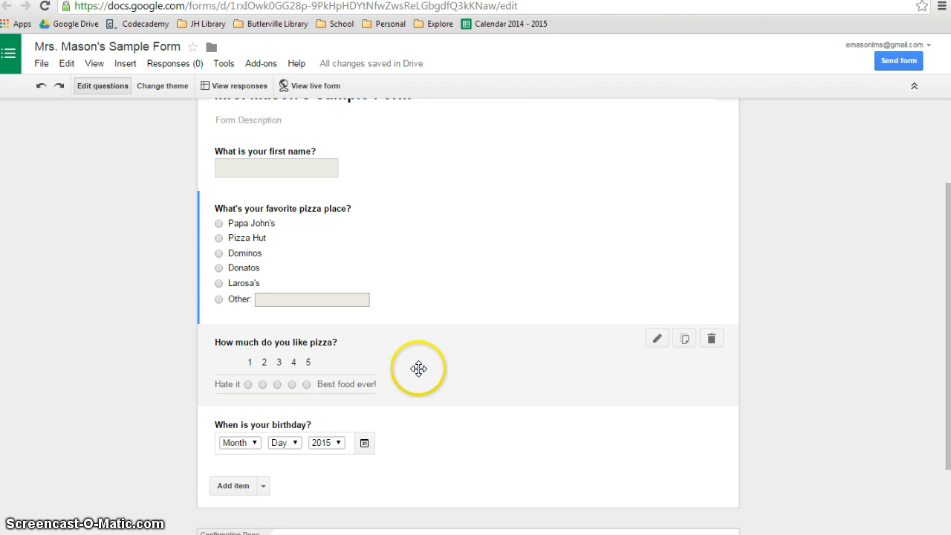
left_click_drag(421, 367, 421, 238)
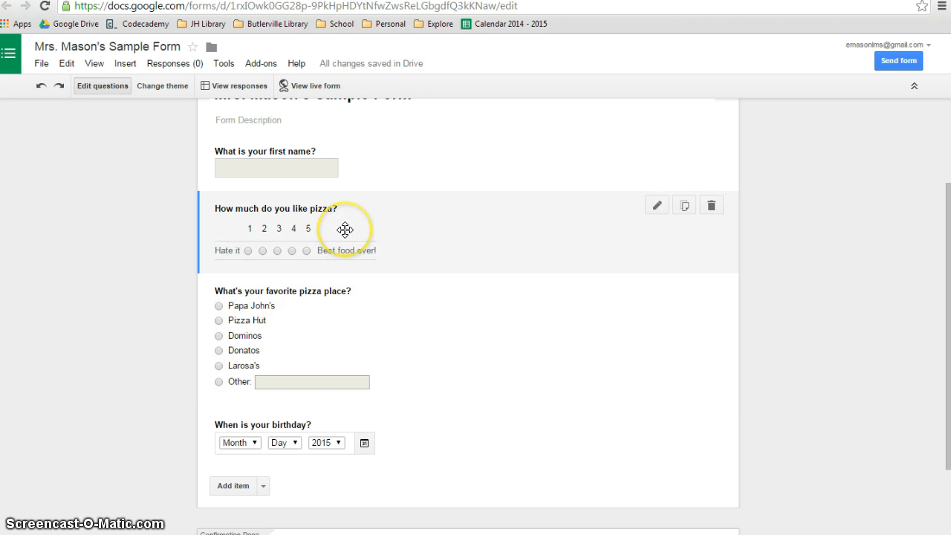
scroll(453, 301, "down", 2)
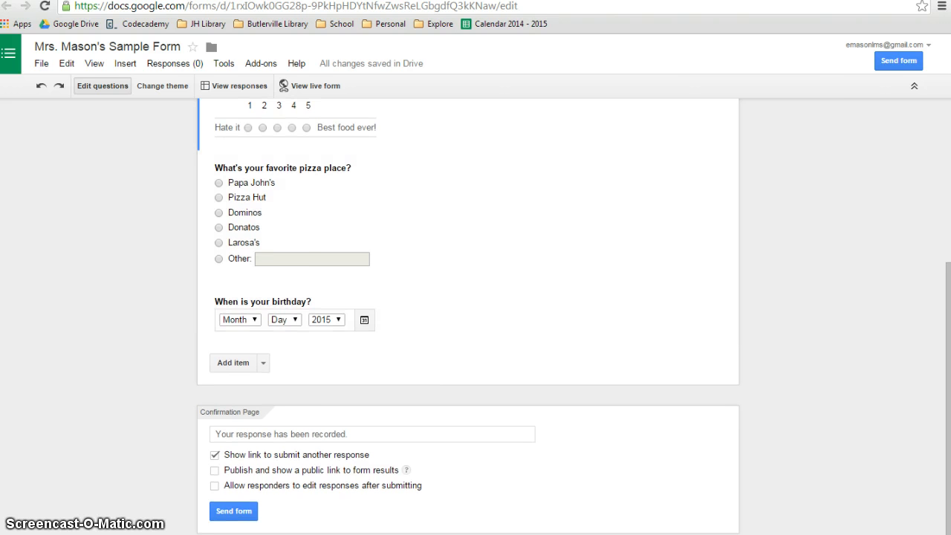
Step: Return to the assignment document and read the instructions from step 4 onward, about finishing and sending the form
key("ctrl+Tab")
scroll(371, 349, "down", 2)
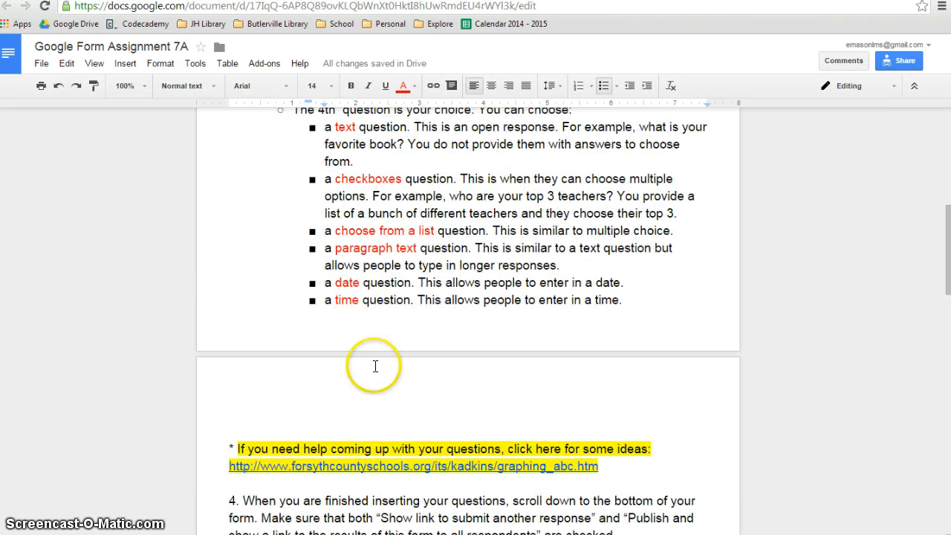
scroll(377, 364, "down", 1)
scroll(381, 435, "down", 1)
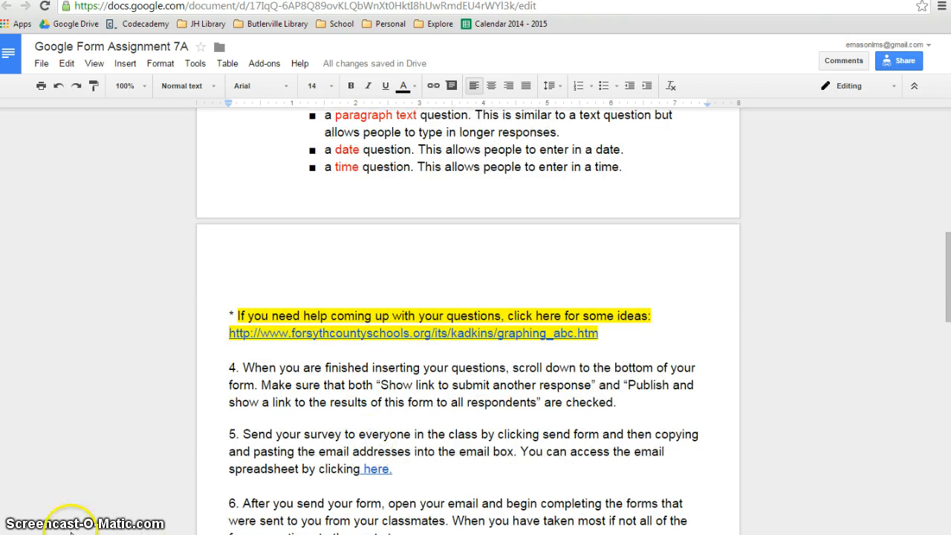
scroll(233, 372, "down", 2)
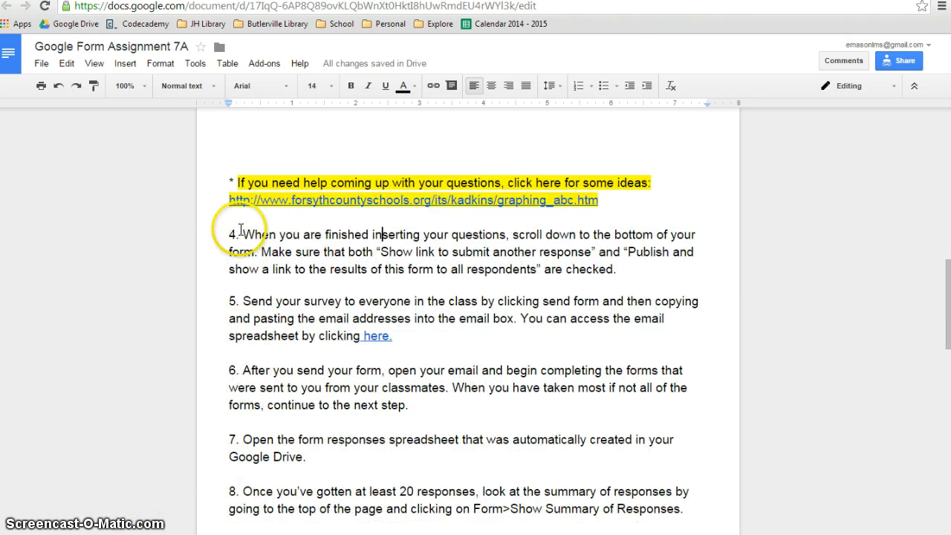
Step: Following instruction 4 of the assignment, enable "Publish and show a public link to form results" on the form's confirmation page
left_click_drag(244, 234, 651, 263)
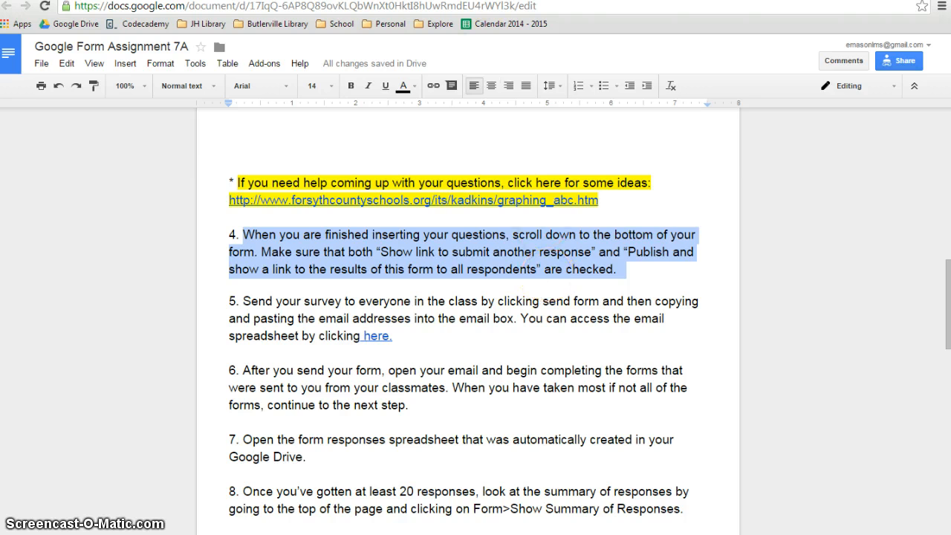
left_click(465, 1)
scroll(507, 389, "up", 3)
scroll(531, 387, "down", 1)
scroll(532, 386, "down", 3)
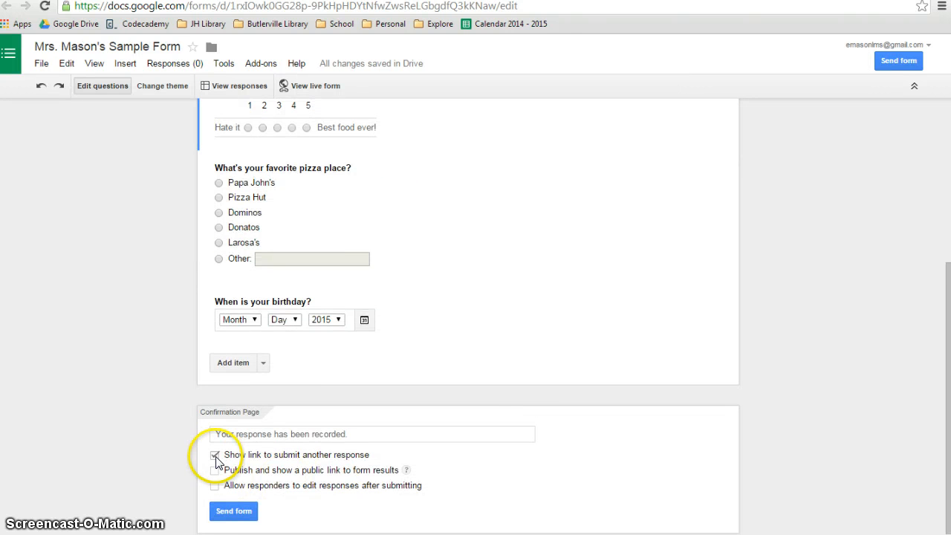
left_click(216, 471)
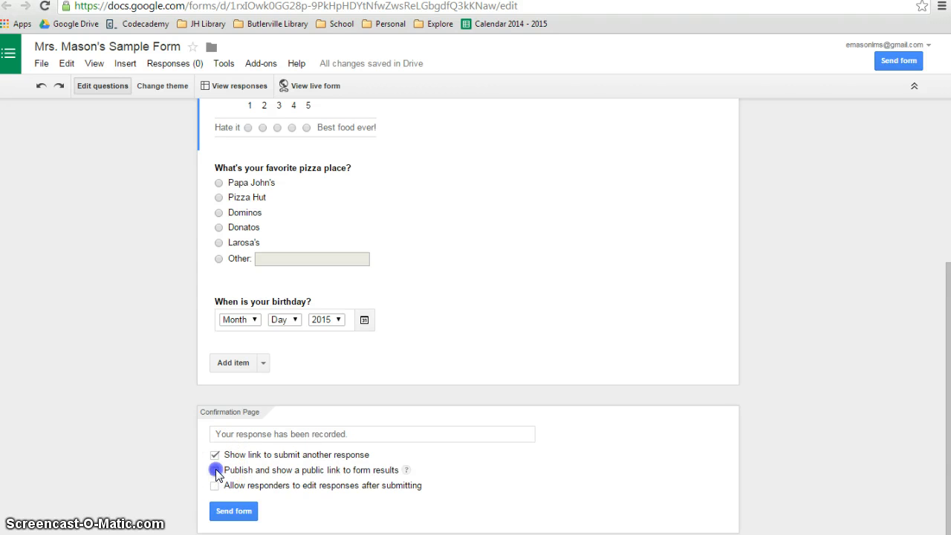
left_click(498, 456)
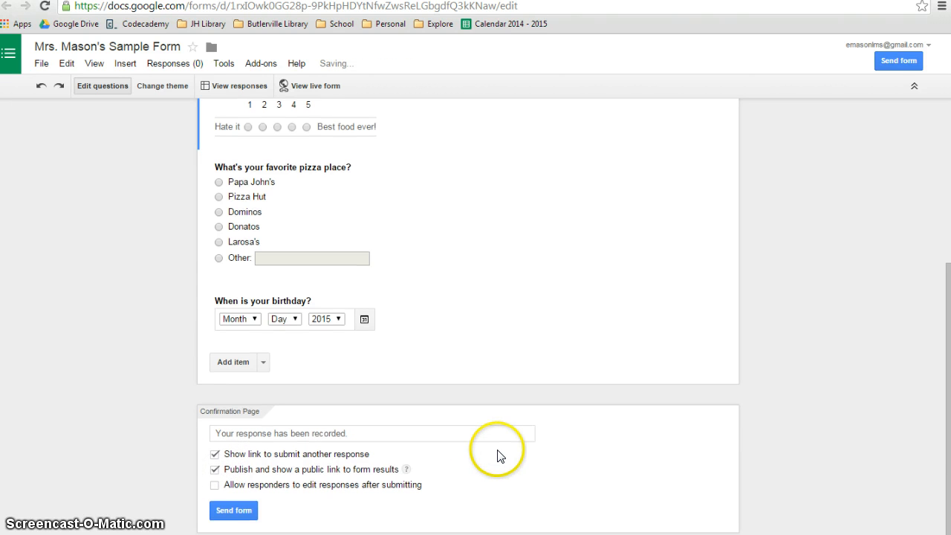
Step: Open the form's sending options and read assignment instruction 5 about emailing the survey to the class
left_click(243, 511)
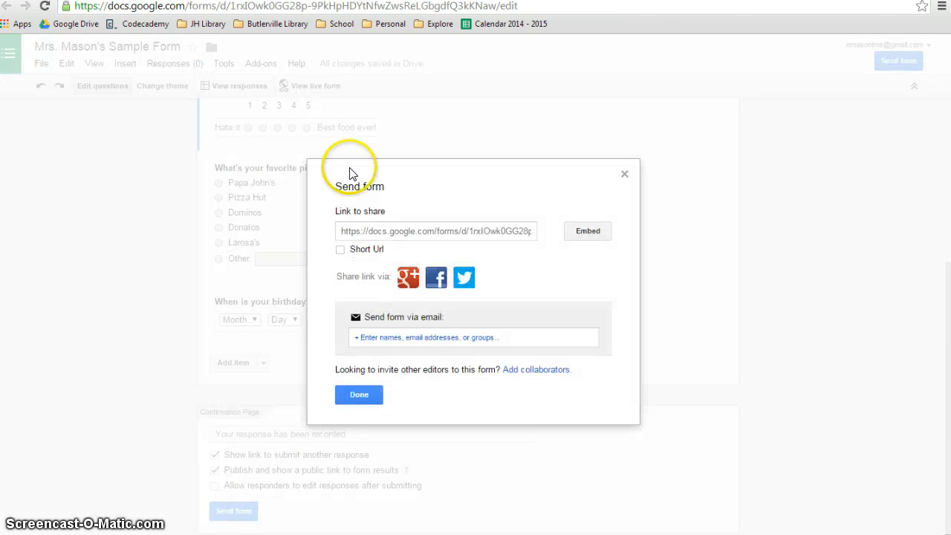
key("ctrl+Tab")
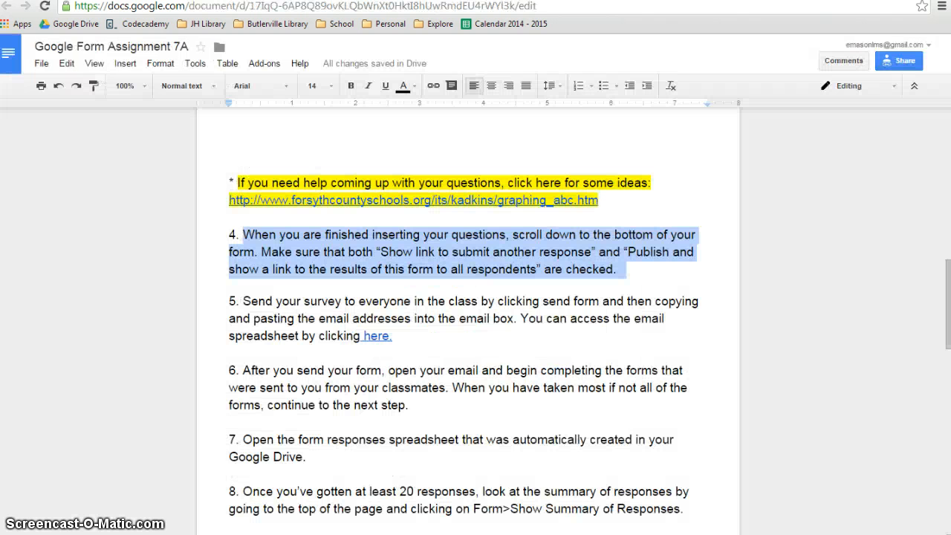
left_click(404, 403)
left_click_drag(241, 301, 377, 336)
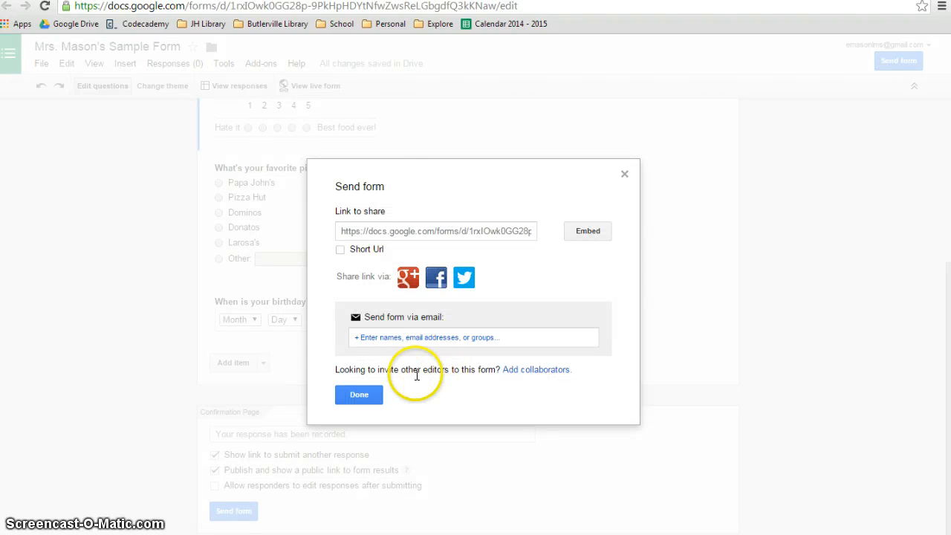
Step: Expand the email options for sending the form and enter the custom message "Hey Everyone! Please take my survey. Thanks!"
left_click(395, 336)
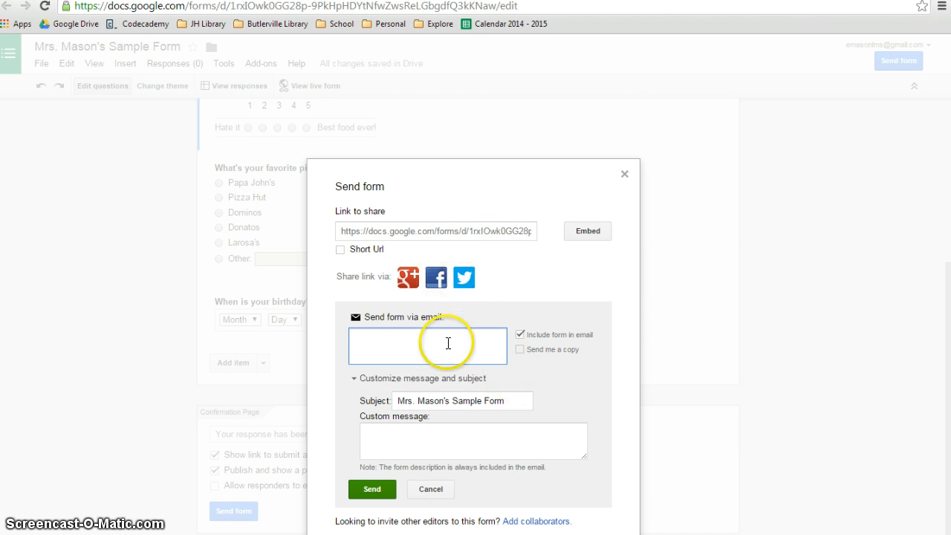
left_click(380, 337)
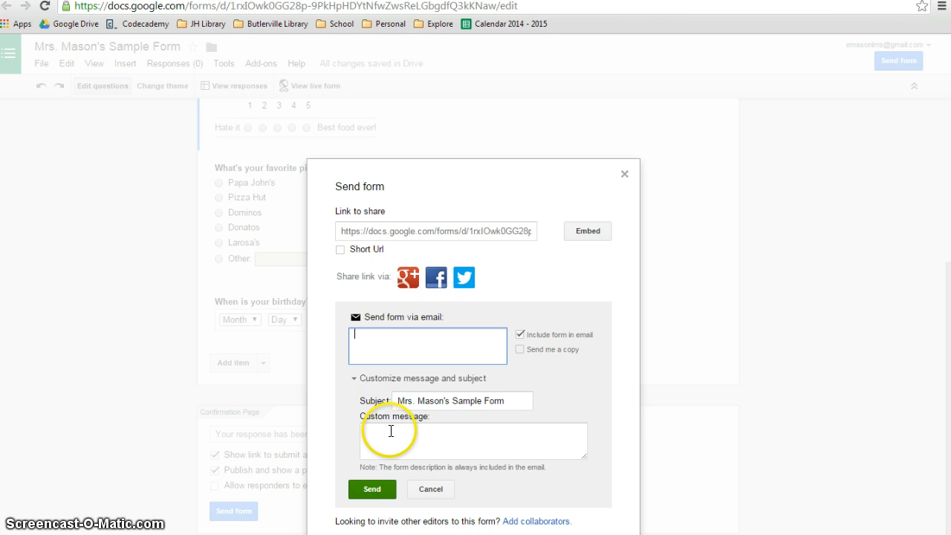
left_click(389, 429)
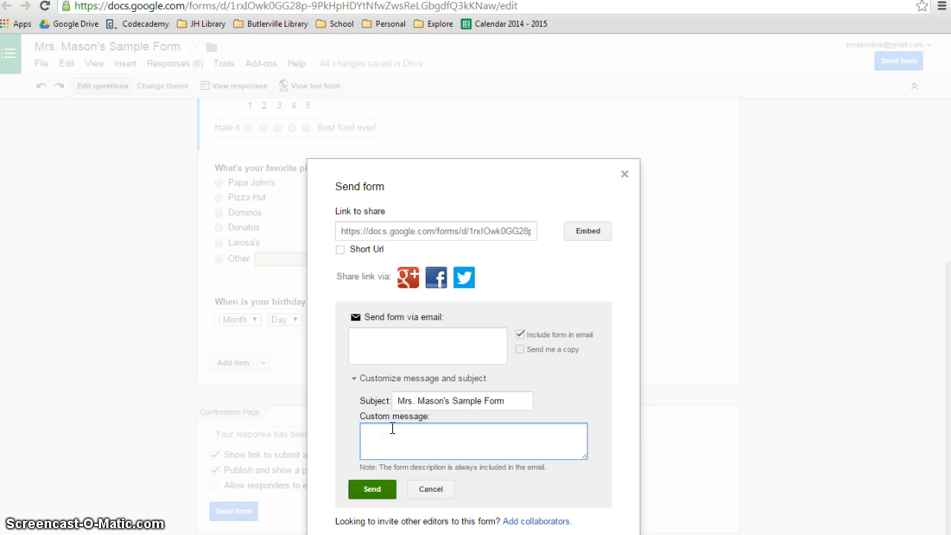
type("Hey Everyone! Please take my survey. Thanks!")
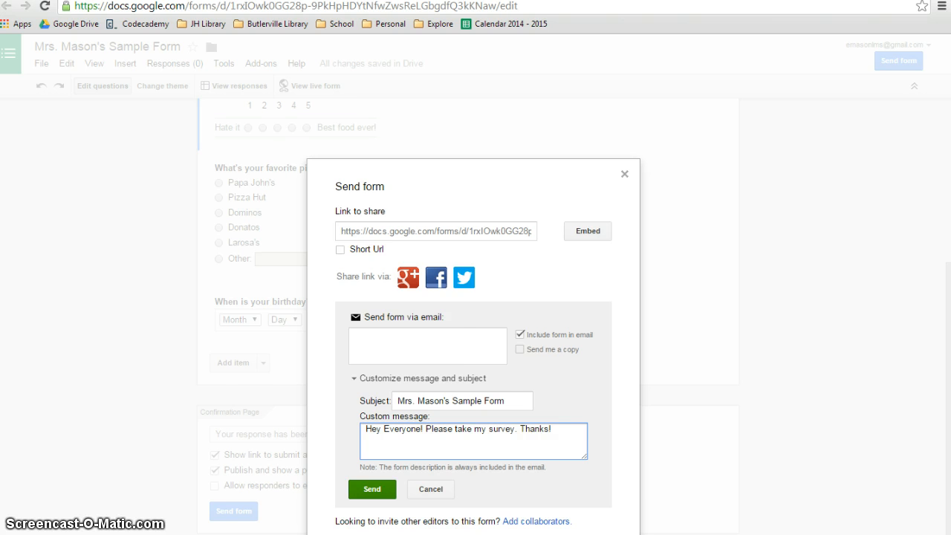
Step: Return to the assignment document and read instruction 6 about completing the forms sent by classmates
left_click(201, 0)
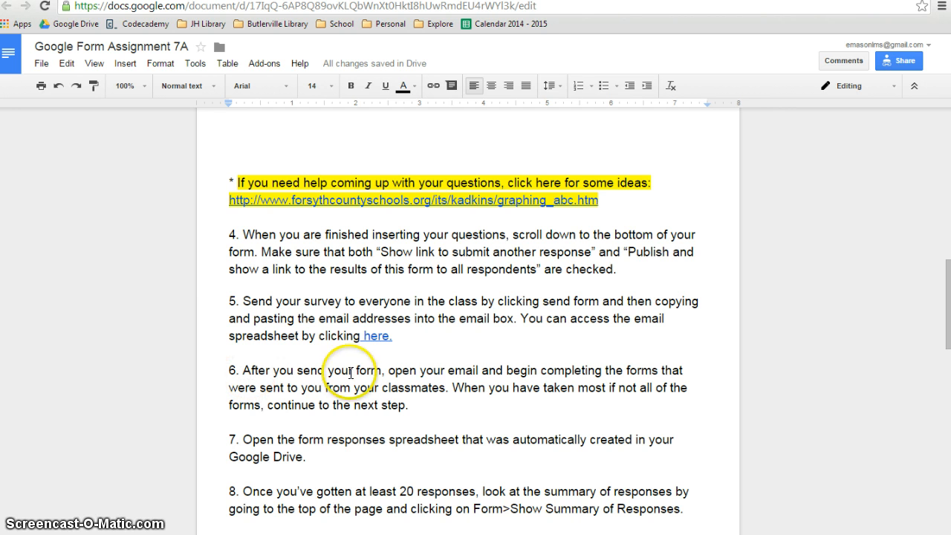
left_click(381, 371)
type(",")
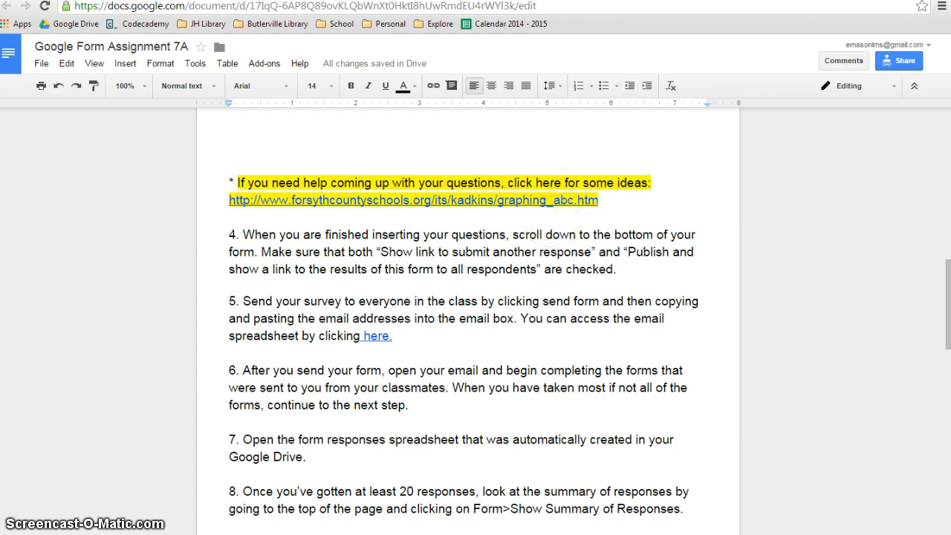
Step: Switch to Gmail, open the received sample form email, and look through the survey questions embedded in it
left_click(732, 0)
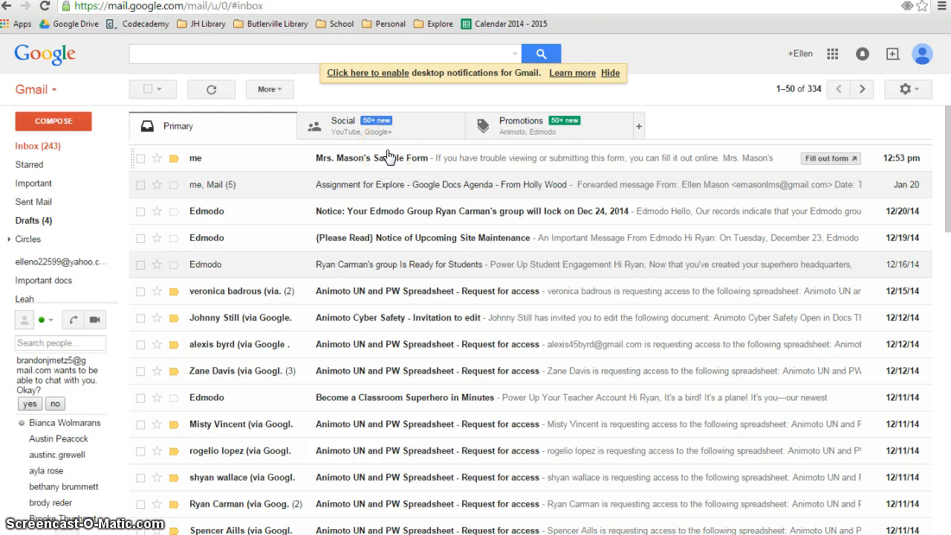
left_click(367, 160)
left_click(401, 175)
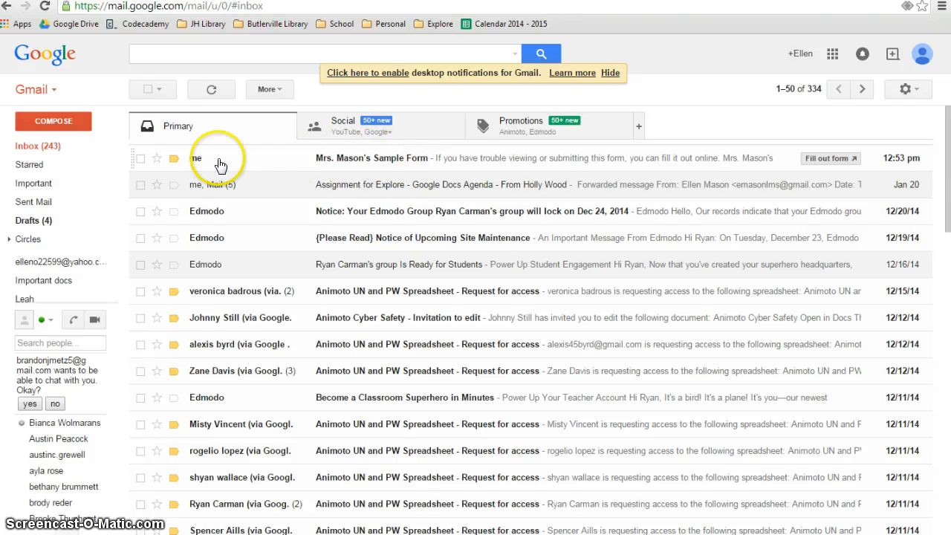
left_click(369, 159)
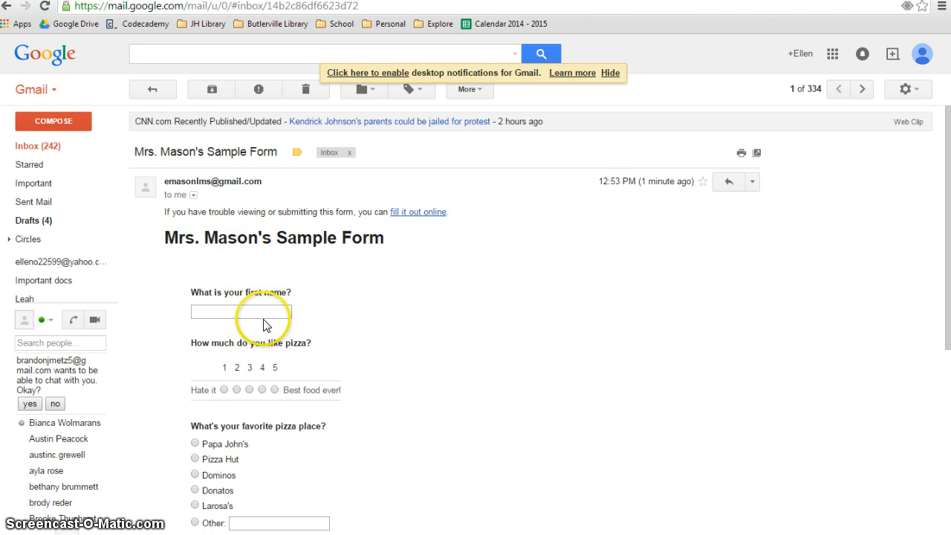
scroll(286, 313, "down", 5)
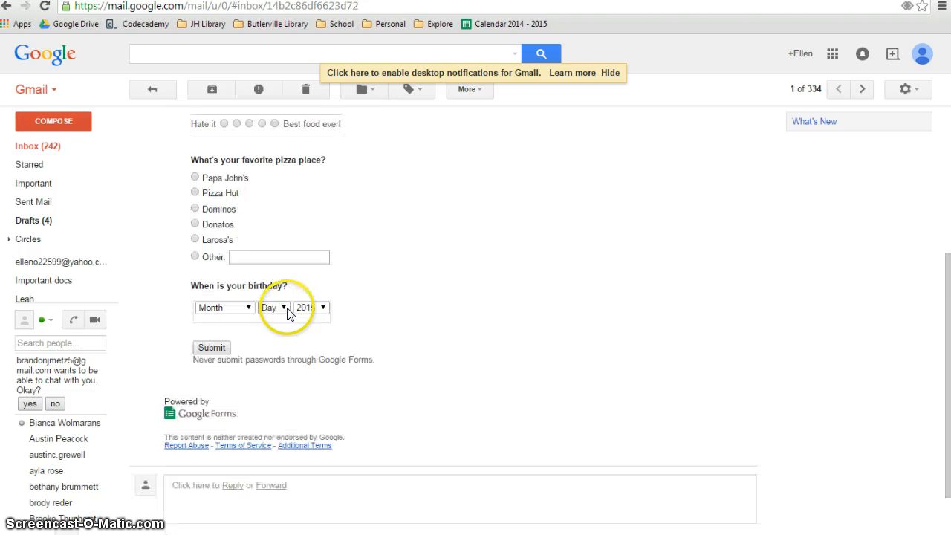
scroll(291, 314, "up", 5)
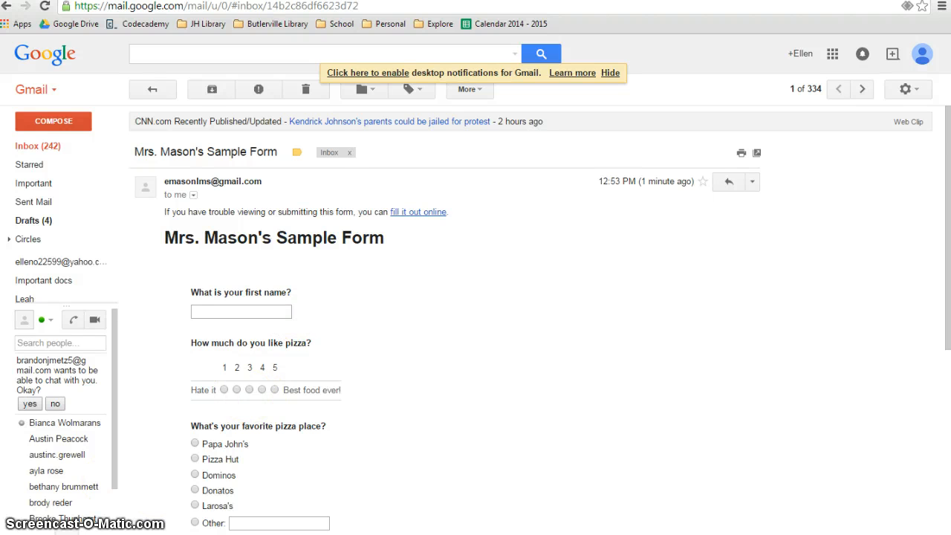
scroll(281, 260, "down", 1)
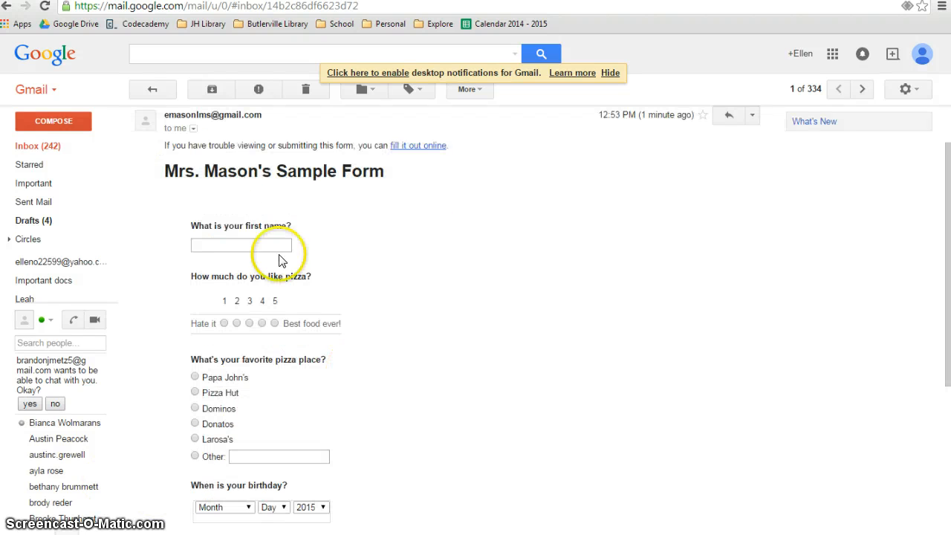
scroll(284, 418, "up", 1)
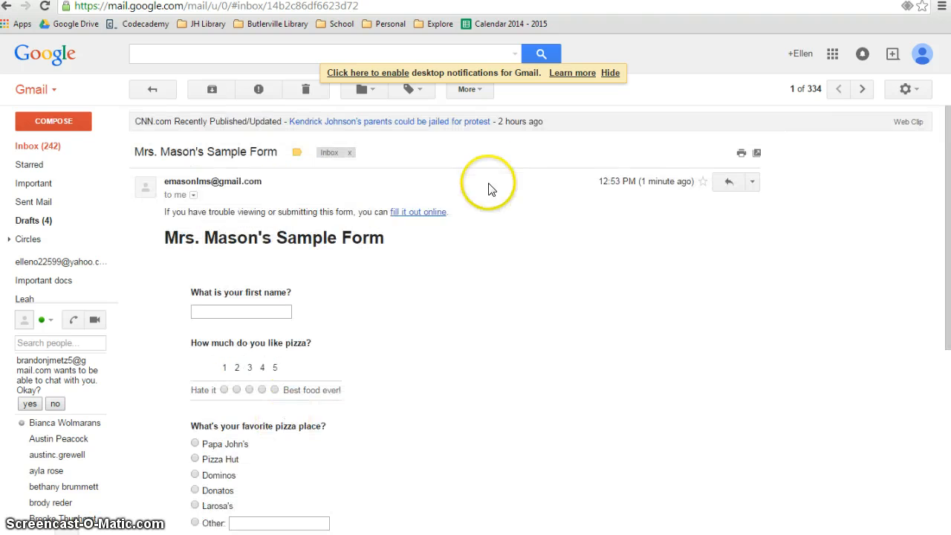
Step: View the online version of the sample form linked in the email, and return to the message
left_click(423, 215)
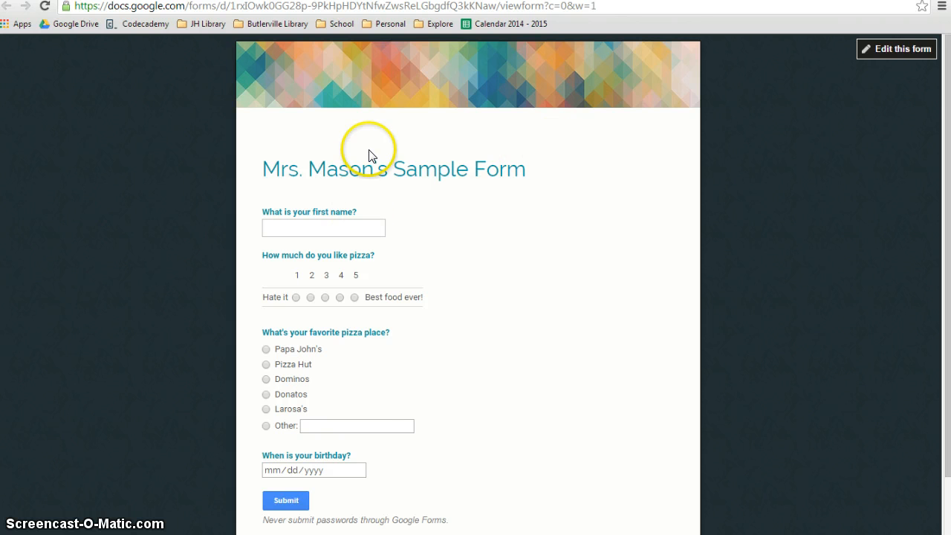
scroll(371, 171, "down", 2)
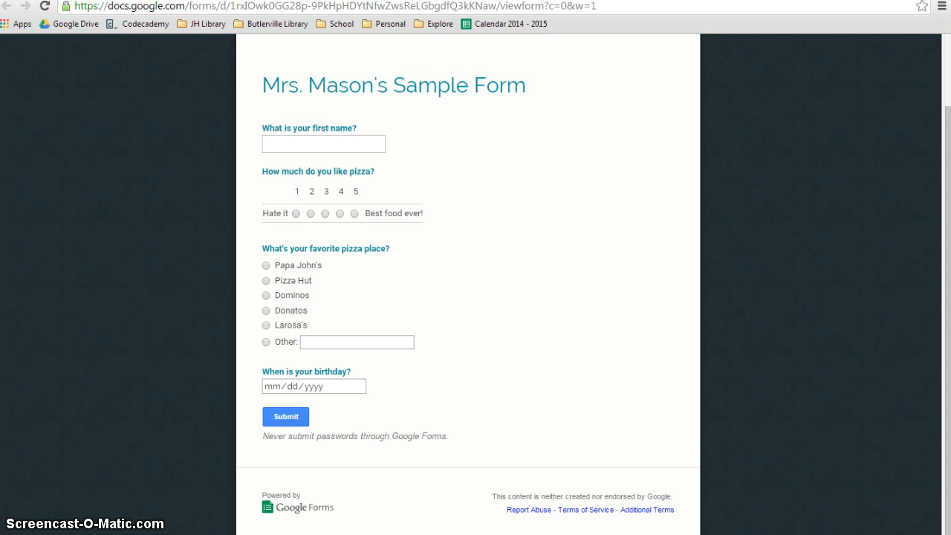
left_click(689, 4)
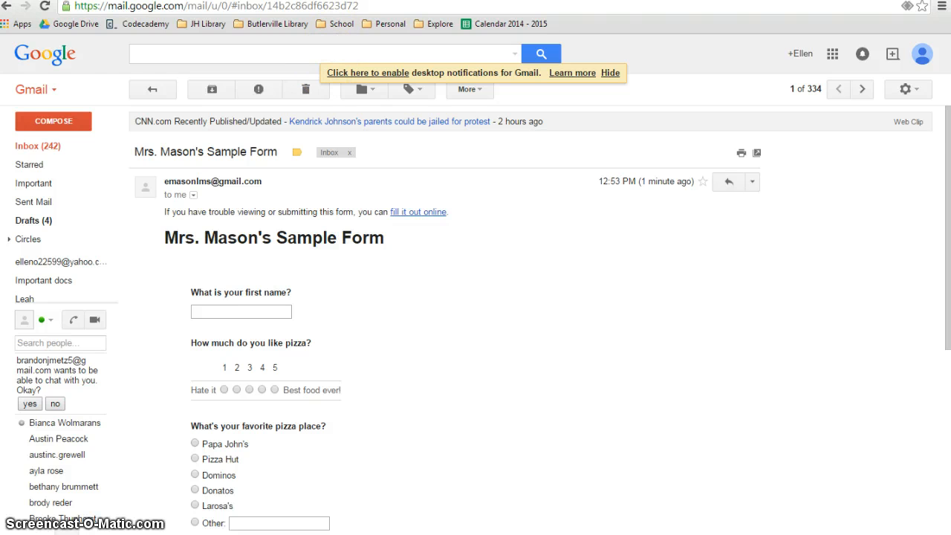
Step: In Google Drive, open the sample form's responses spreadsheet and select the last response in row 21
key("ctrl+Tab")
scroll(287, 386, "down", 2)
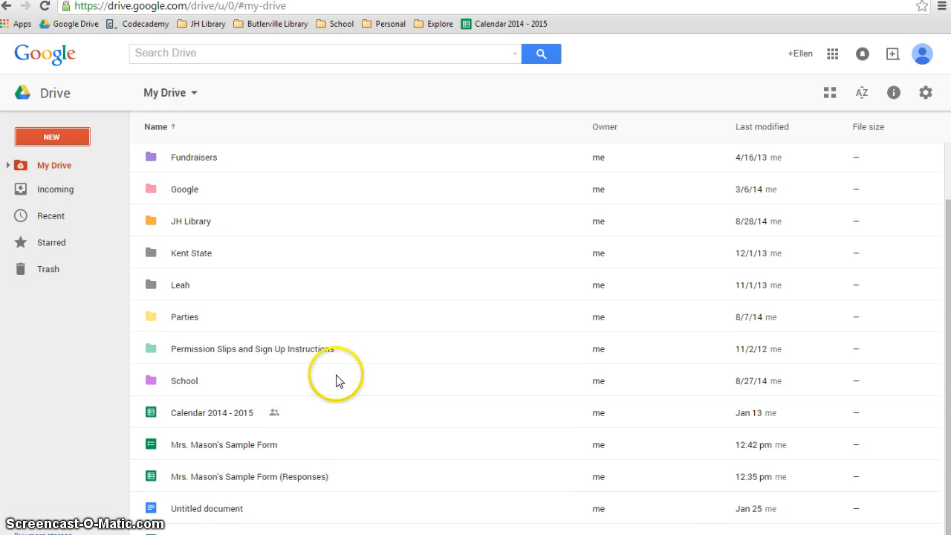
scroll(338, 390, "down", 1)
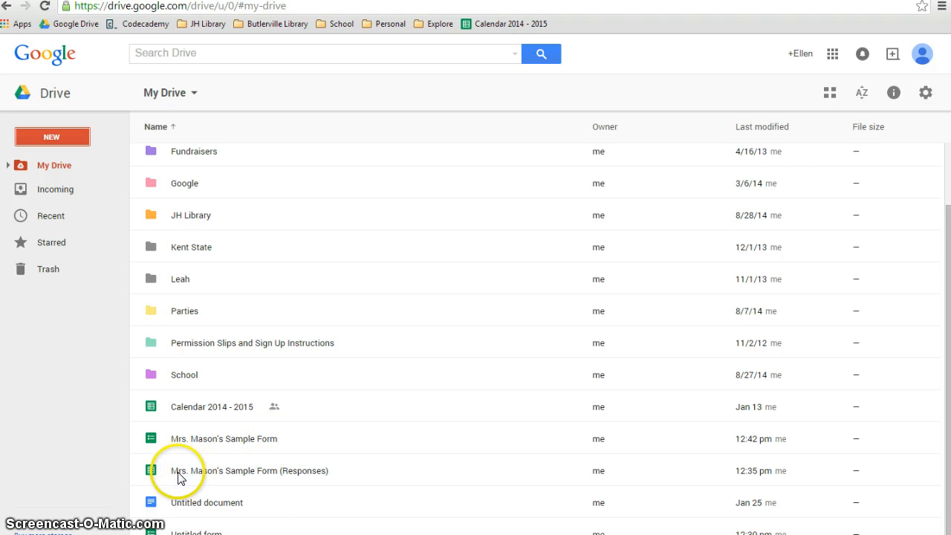
double_click(244, 472)
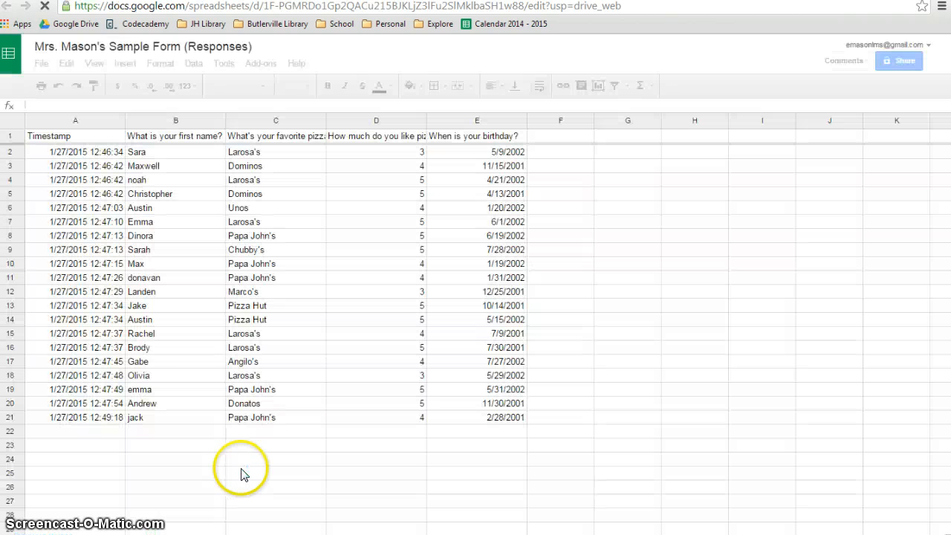
left_click(20, 418)
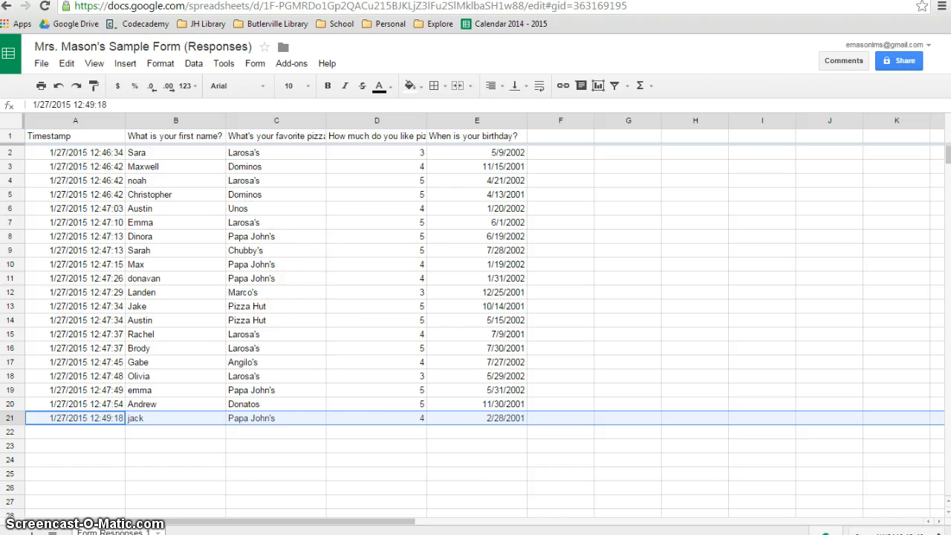
Step: Read assignment instructions 7 and 8 about opening the responses spreadsheet and its summary, checking the spreadsheet's place in Google Drive
key("ctrl+Tab")
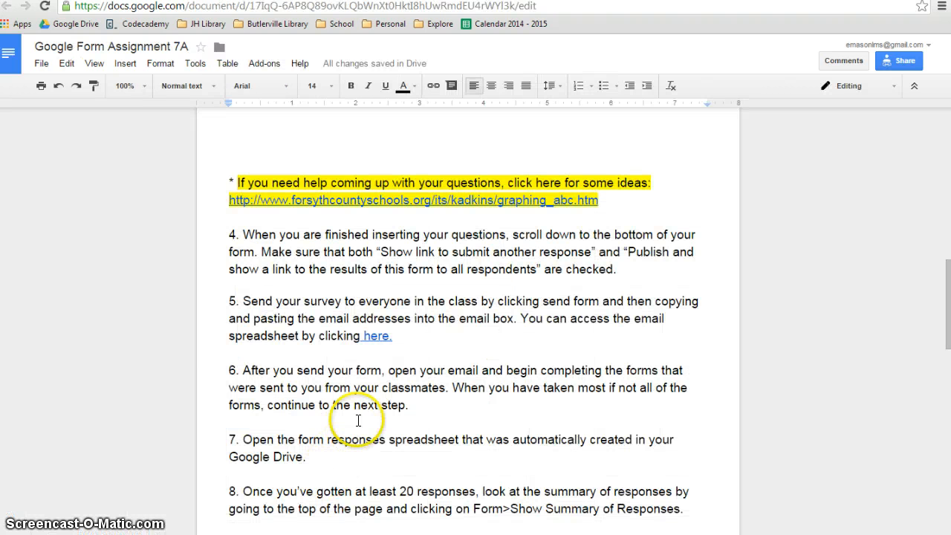
scroll(340, 419, "down", 1)
left_click(236, 371)
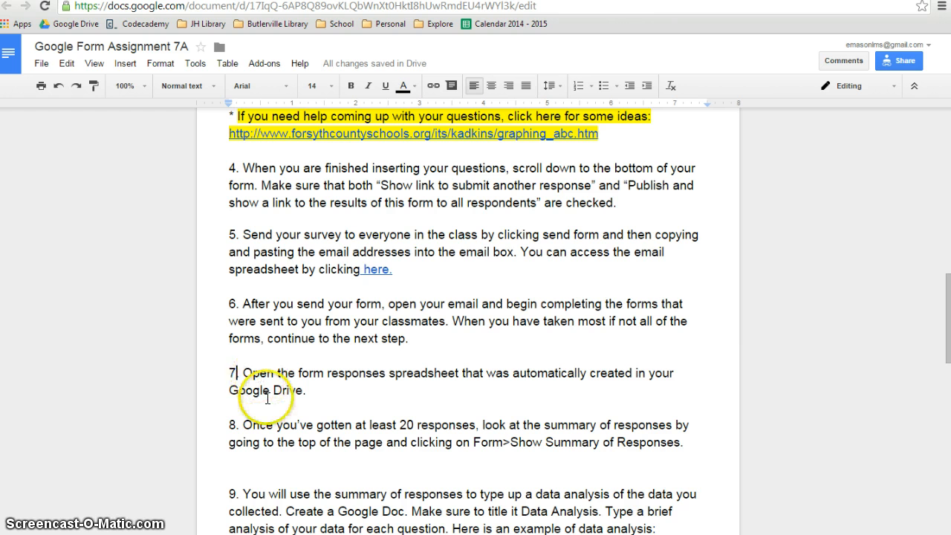
key("ctrl+Tab")
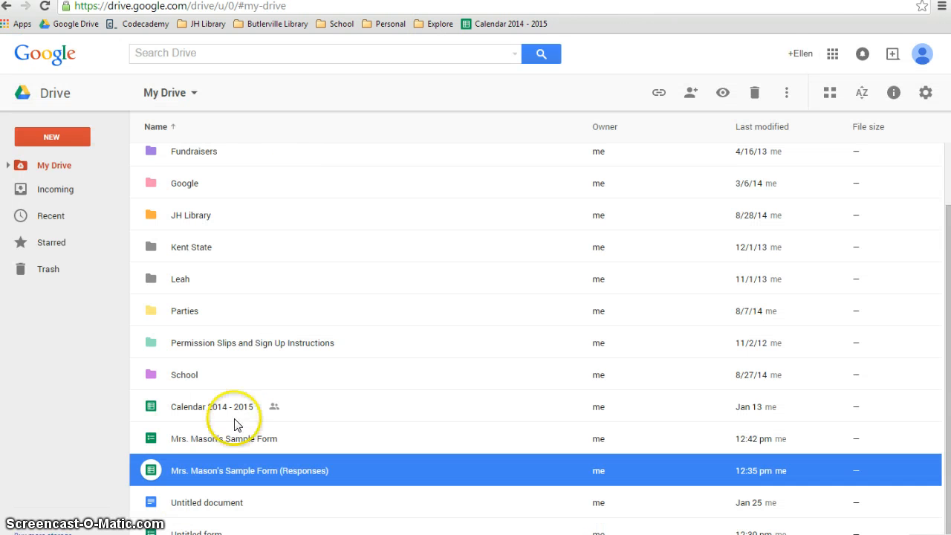
key("ctrl+shift+Tab")
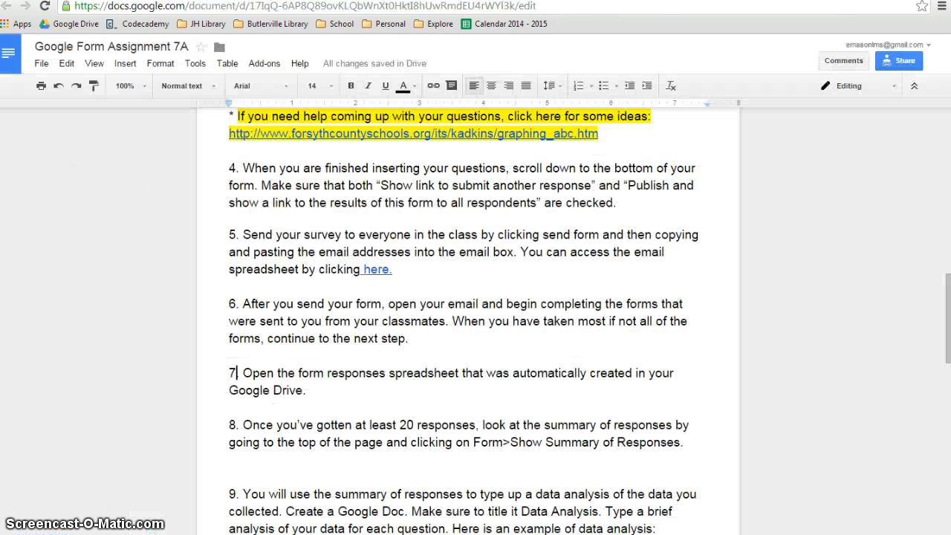
left_click(331, 409)
scroll(330, 408, "down", 1)
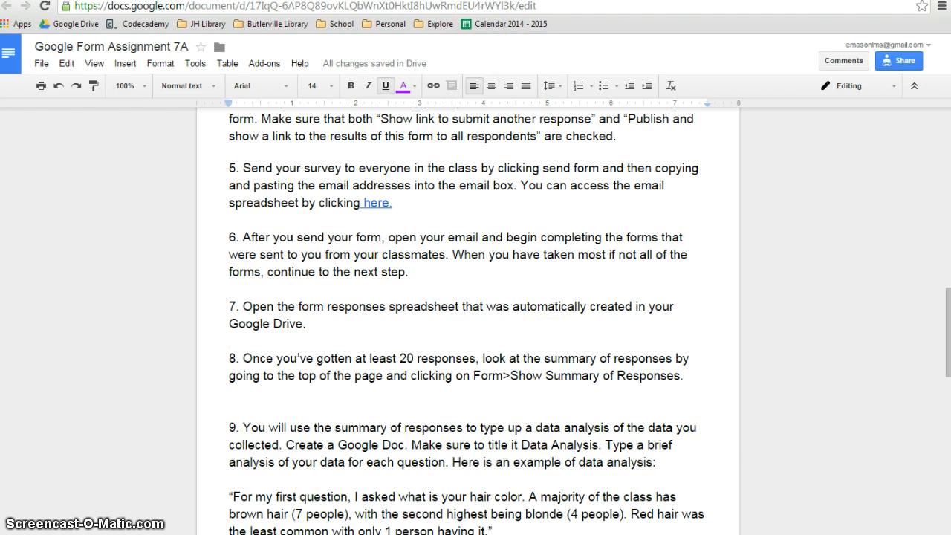
Step: Return to the responses spreadsheet and show the form's summary of responses
left_click(361, 1)
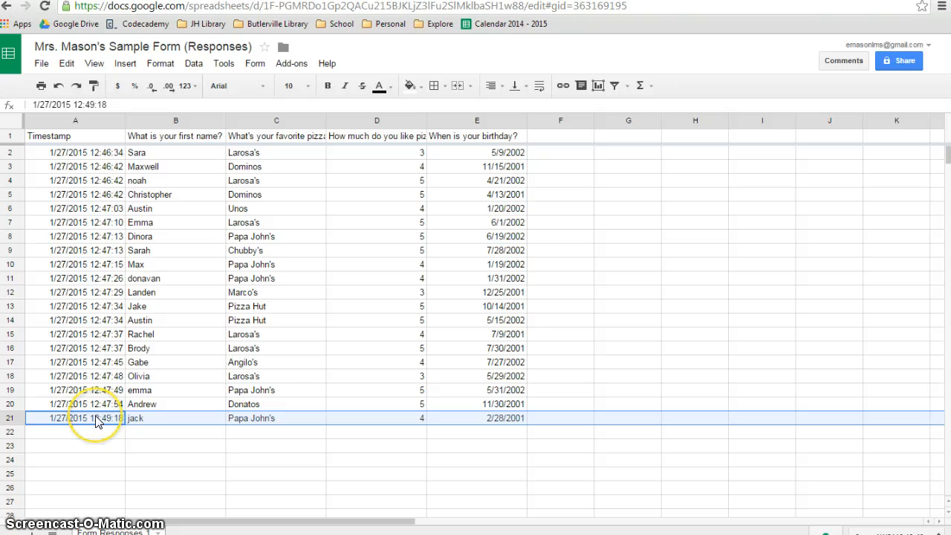
left_click(254, 64)
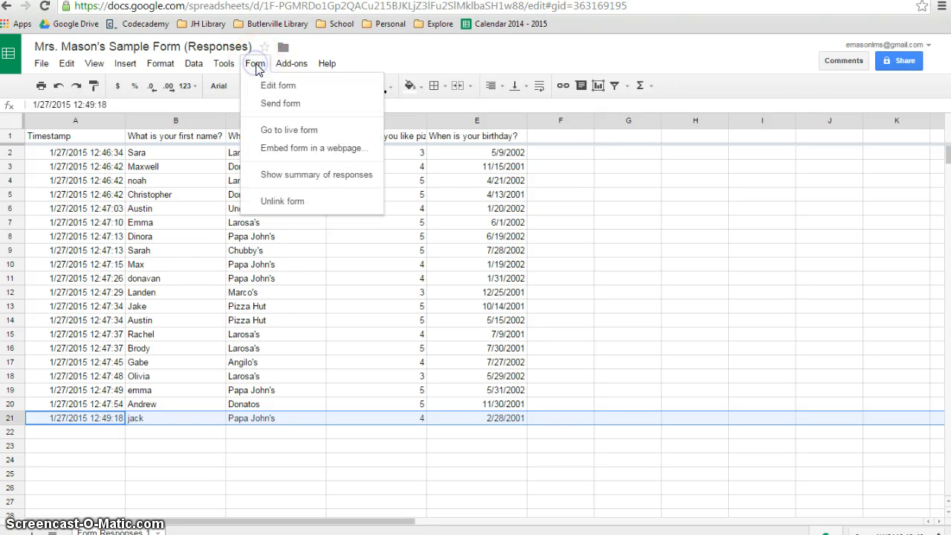
left_click(299, 182)
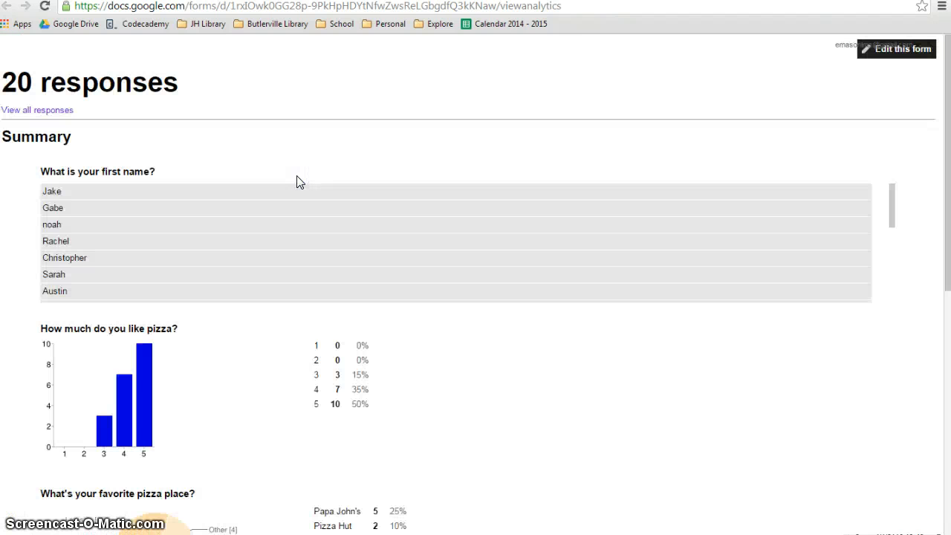
Step: Examine the sample form's summary of responses from start to end, including the full list of first-name answers
scroll(341, 394, "down", 1)
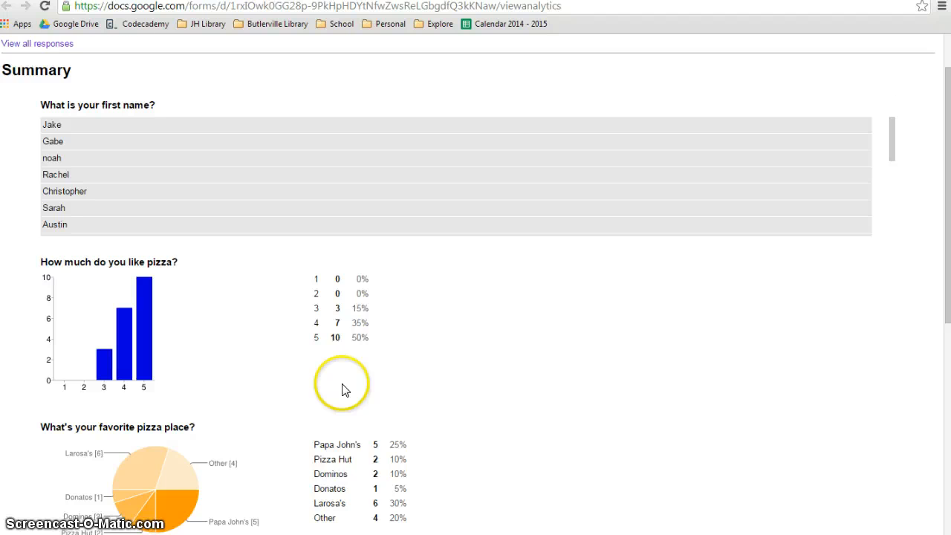
scroll(344, 389, "down", 5)
scroll(344, 389, "down", 1)
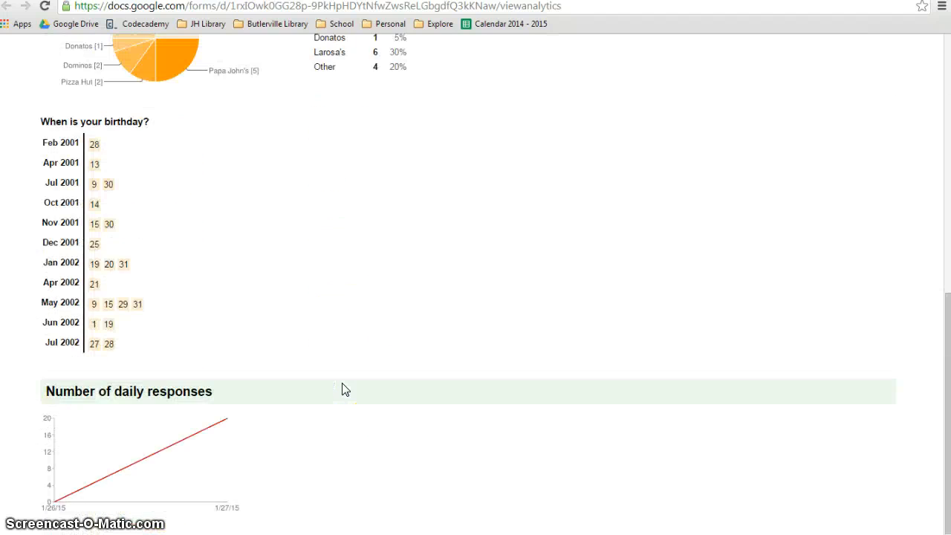
scroll(344, 383, "up", 6)
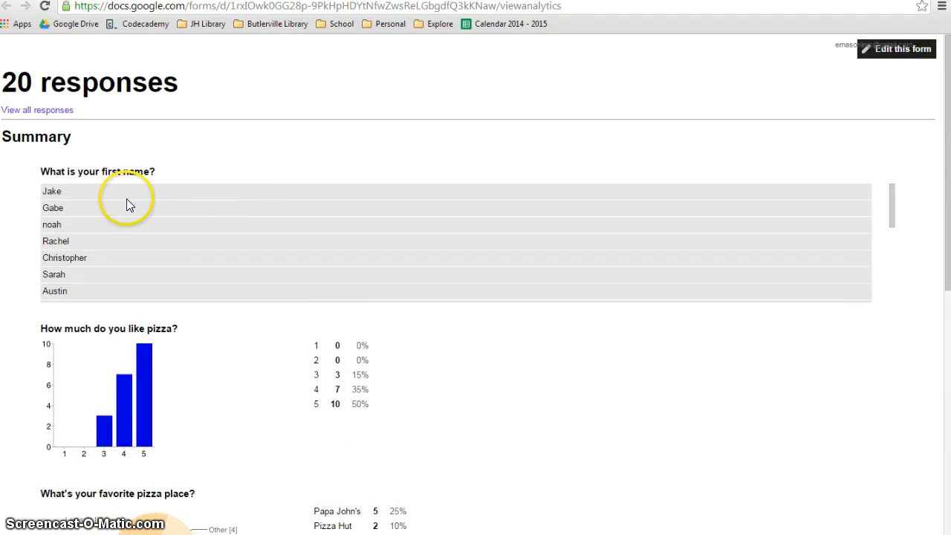
scroll(250, 240, "down", 4)
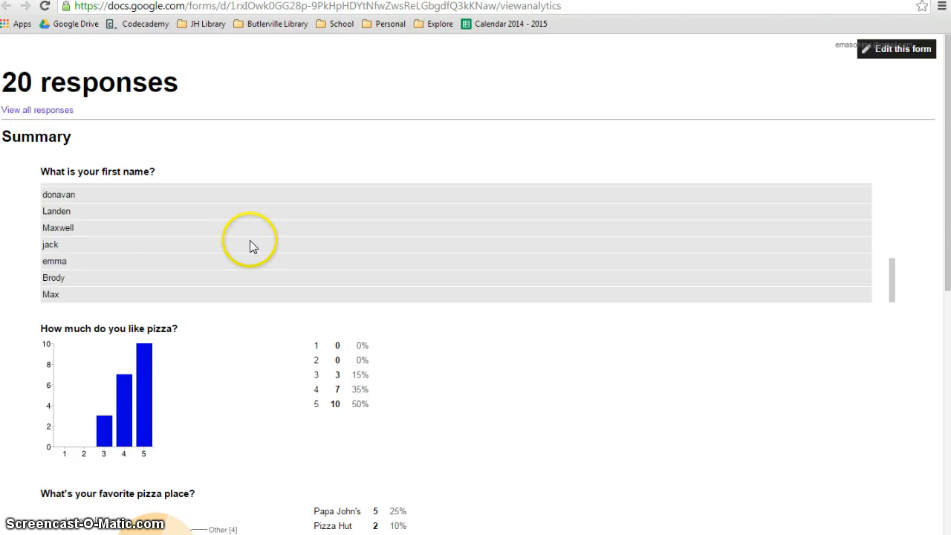
scroll(236, 208, "up", 4)
scroll(236, 217, "down", 4)
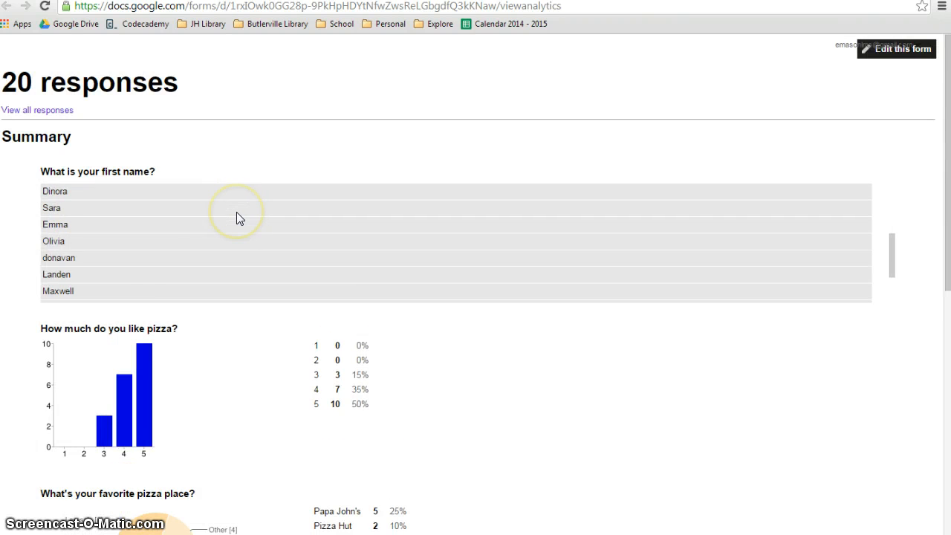
scroll(236, 216, "up", 2)
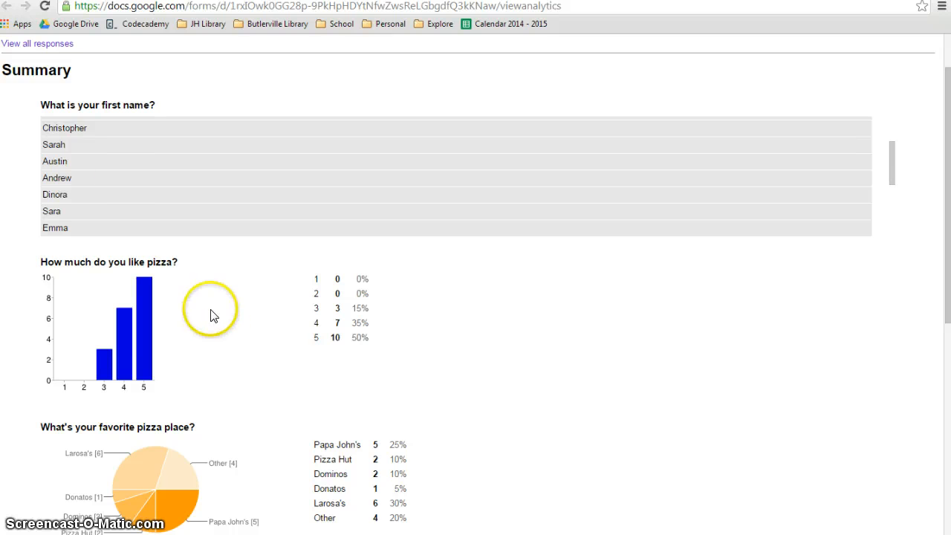
Step: Review the summary's pizza rating chart, favorite pizza place chart and birthday answers
scroll(238, 319, "down", 2)
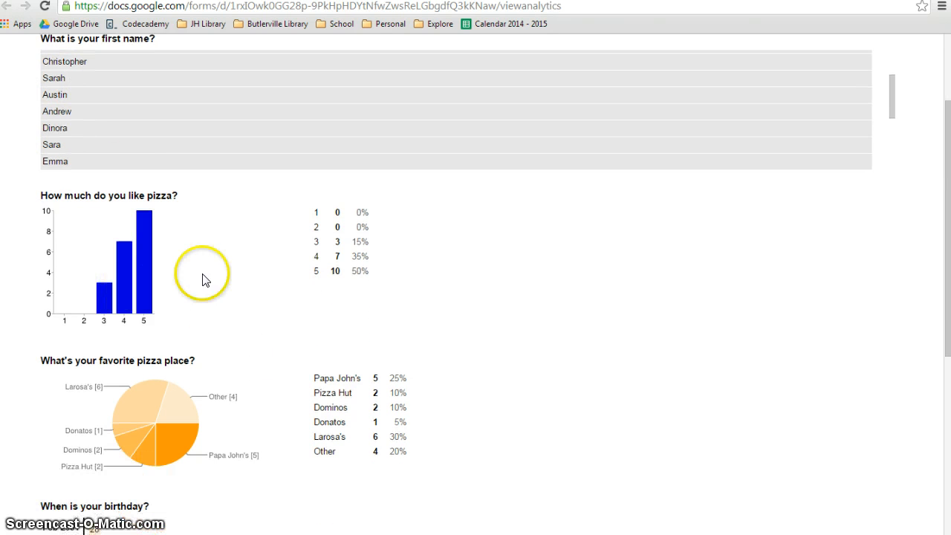
scroll(256, 275, "down", 2)
scroll(257, 275, "down", 2)
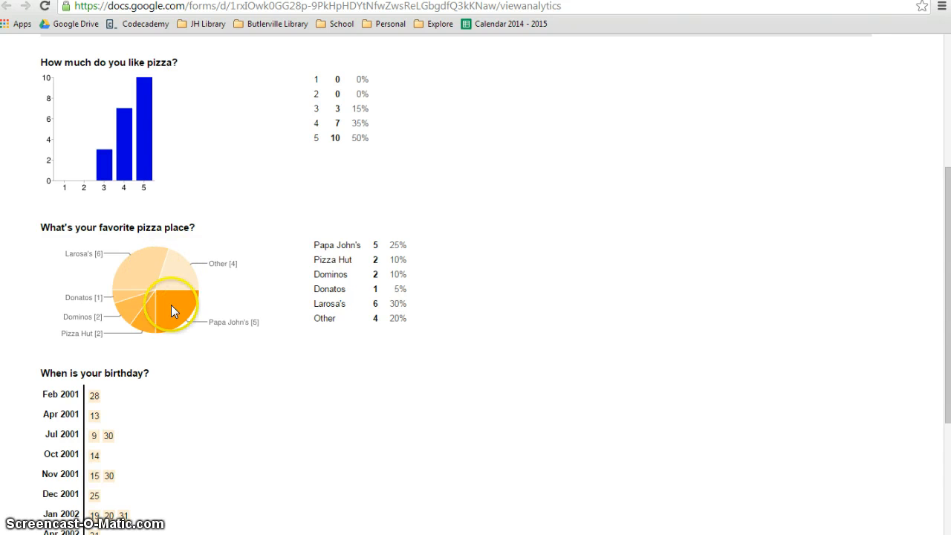
scroll(171, 305, "down", 2)
scroll(160, 392, "down", 2)
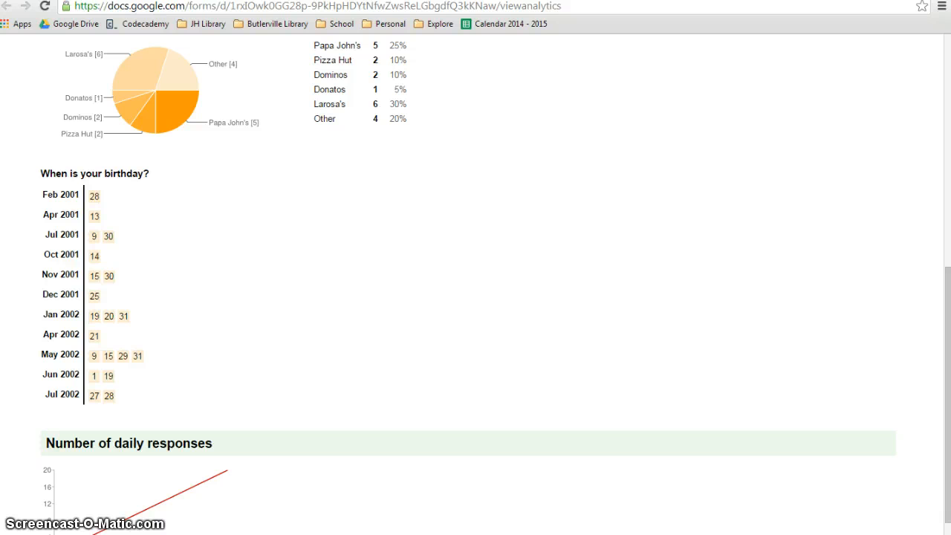
Step: Return to the Google Form Assignment 7A document, select the text of instruction 9 about the data analysis, and read on through instruction 10
left_click(580, 1)
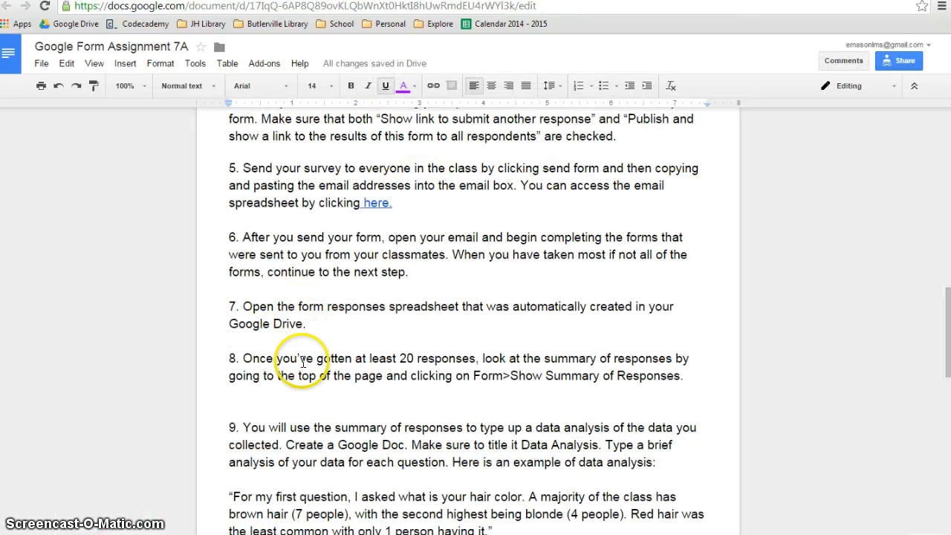
scroll(269, 398, "down", 2)
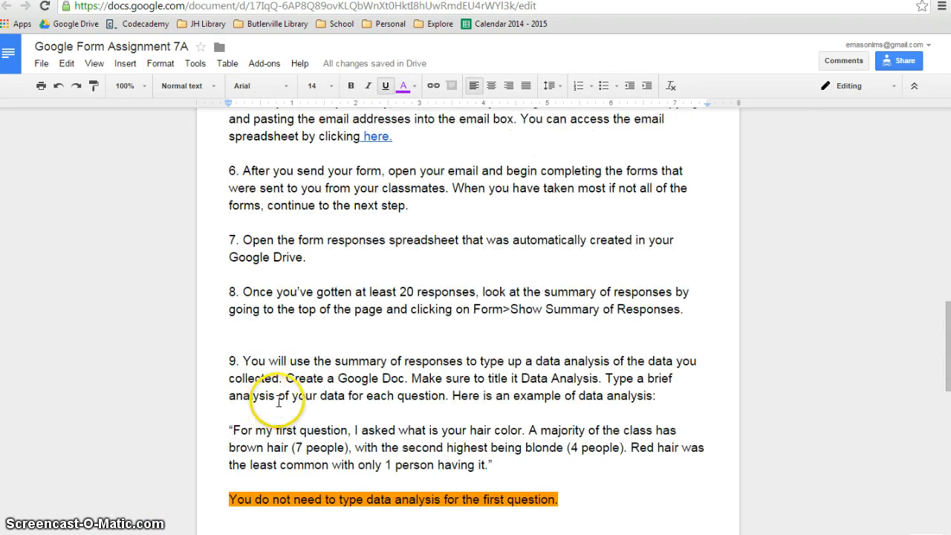
left_click(289, 396)
left_click_drag(242, 361, 618, 389)
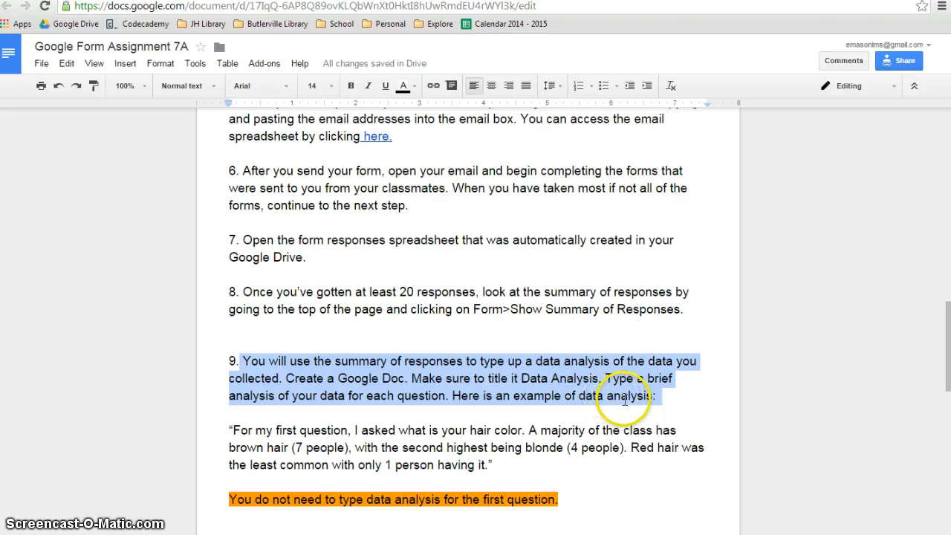
scroll(628, 399, "down", 2)
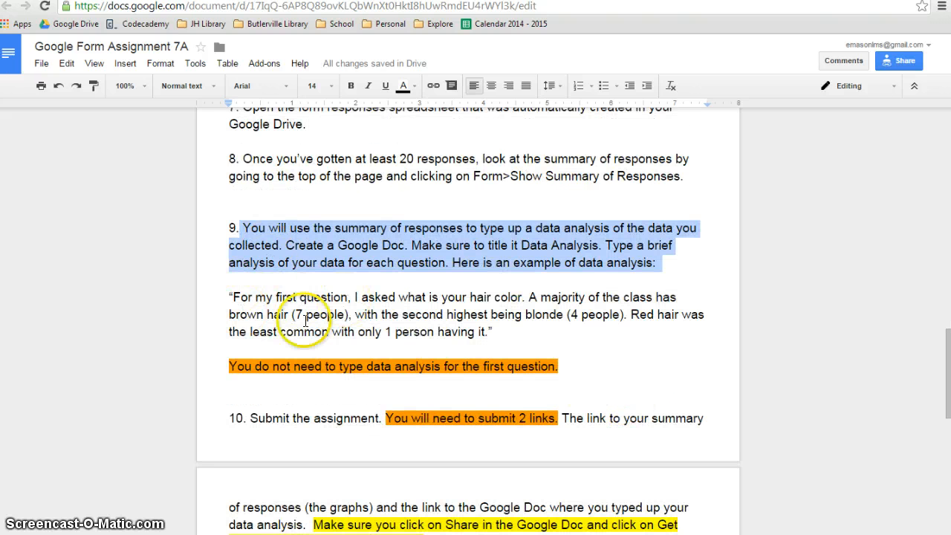
scroll(484, 397, "down", 2)
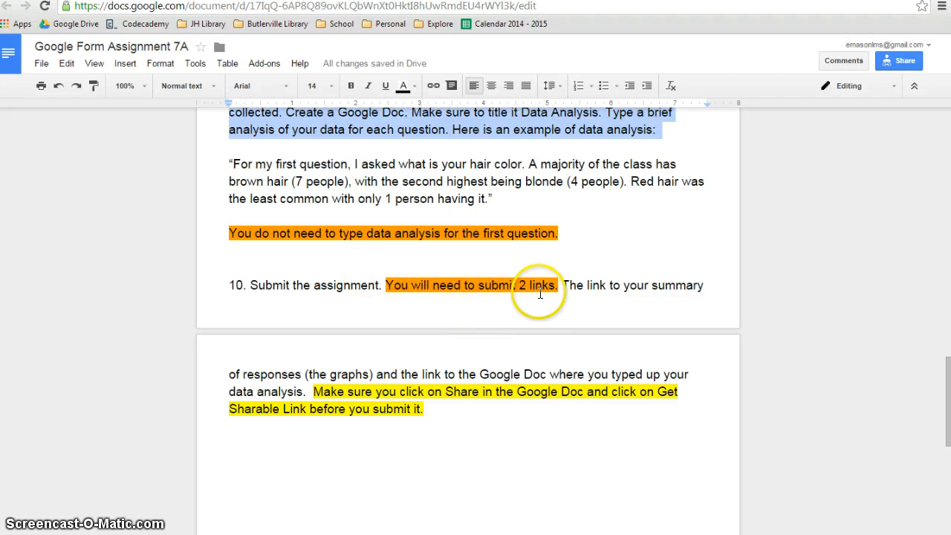
Step: Go back to the summary of responses, look over its graphs, and select the page's full web address
key("ctrl+Tab")
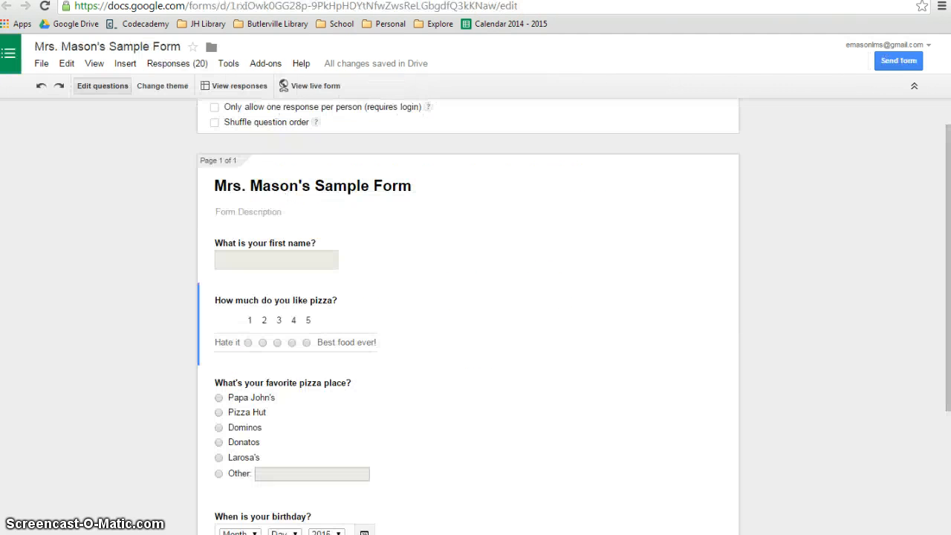
key("ctrl+Tab")
scroll(293, 250, "down", 1)
scroll(293, 246, "up", 10)
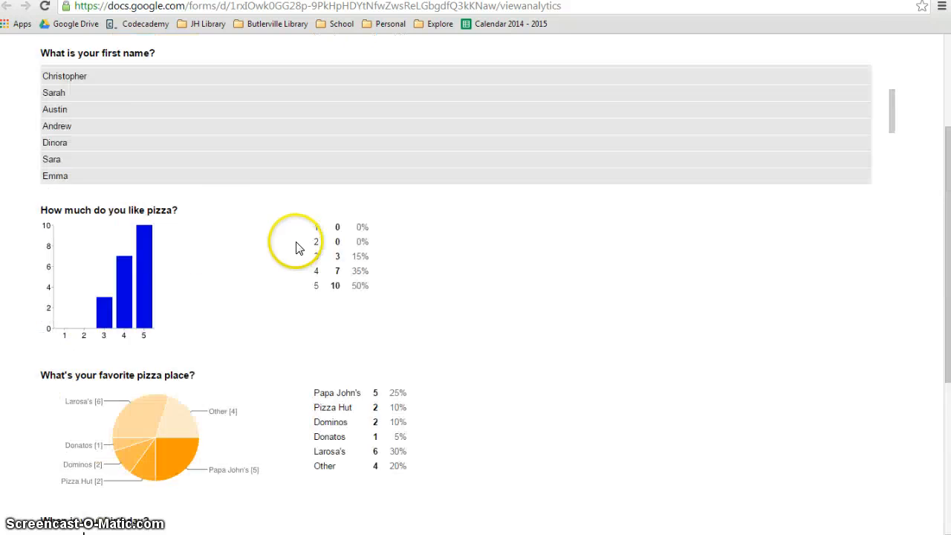
scroll(295, 242, "down", 6)
scroll(296, 241, "up", 10)
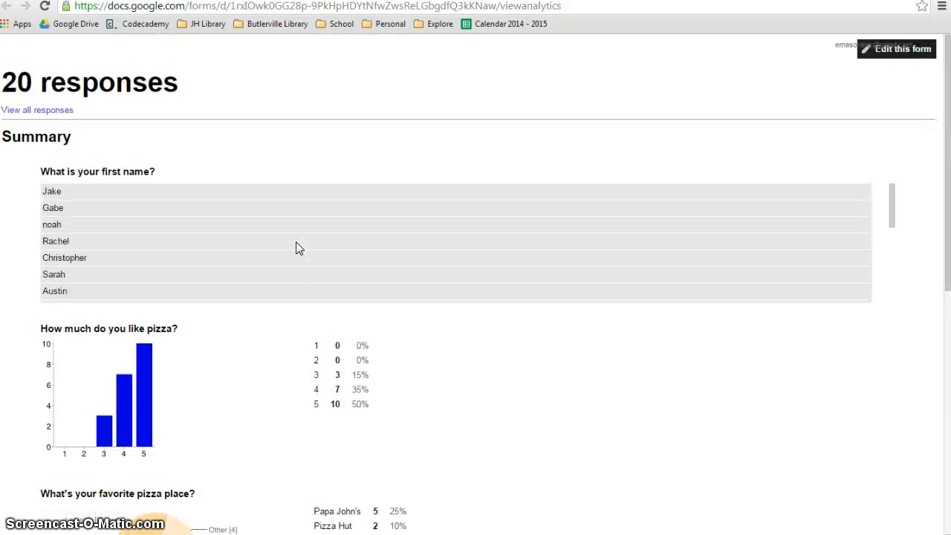
left_click(371, 7)
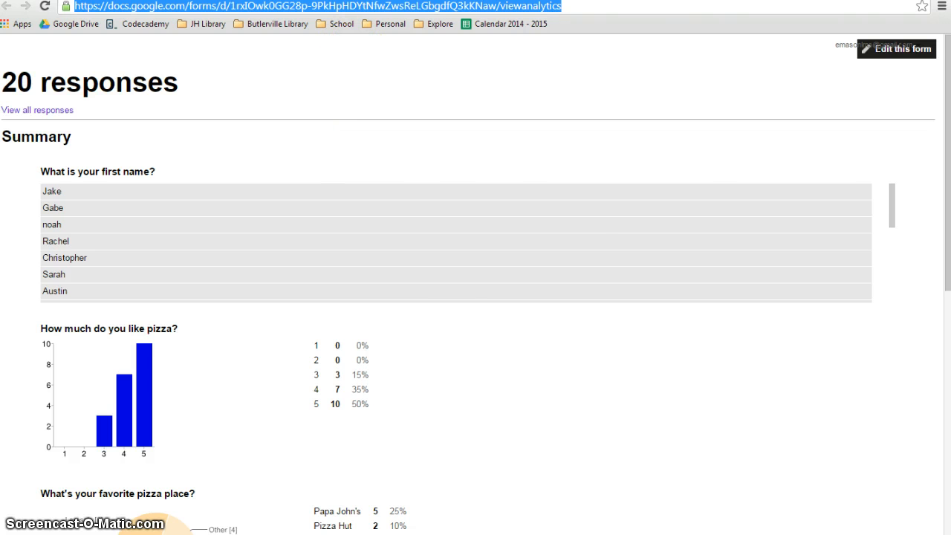
Step: In the assignment document, select the sample analysis from "A majority of the class has" to its end, and return to the summary of responses
left_click(475, 1)
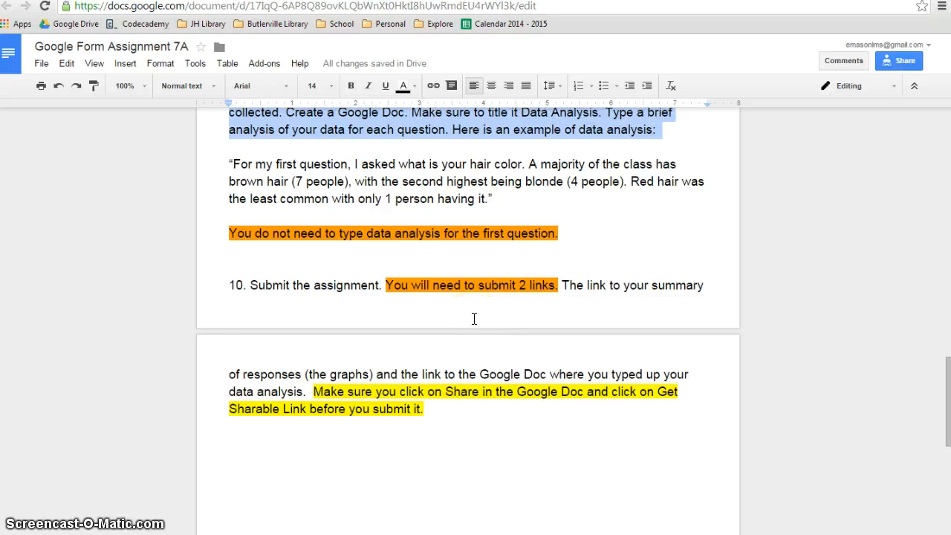
scroll(474, 318, "down", 1)
scroll(474, 319, "up", 1)
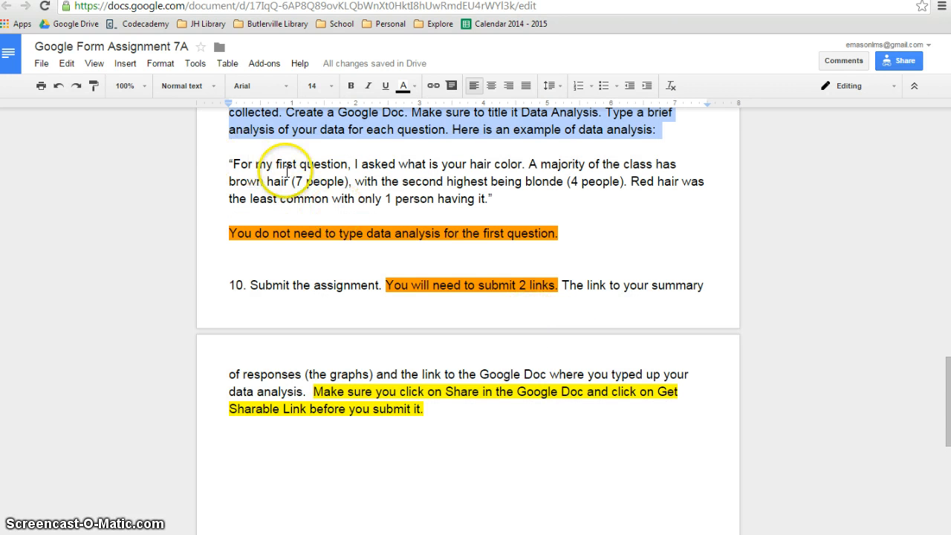
scroll(283, 159, "up", 1)
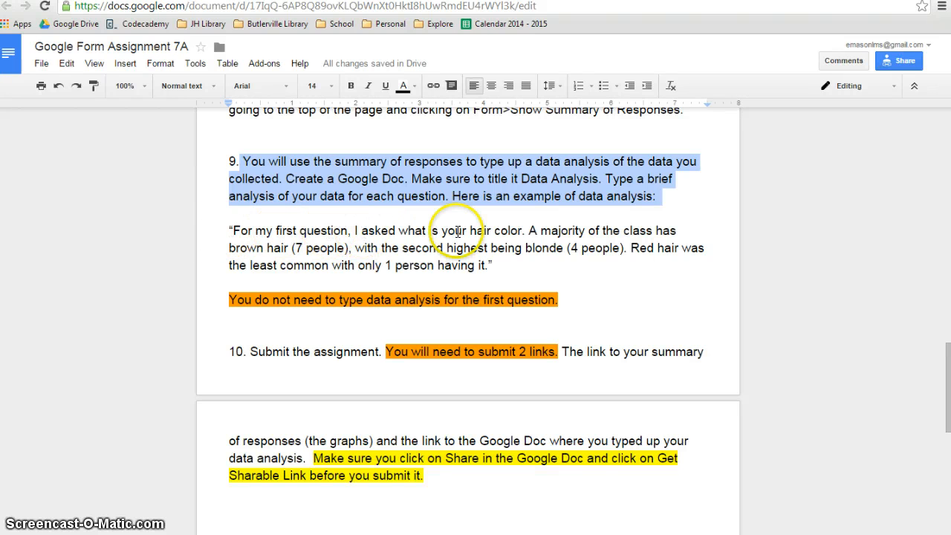
left_click_drag(528, 231, 568, 260)
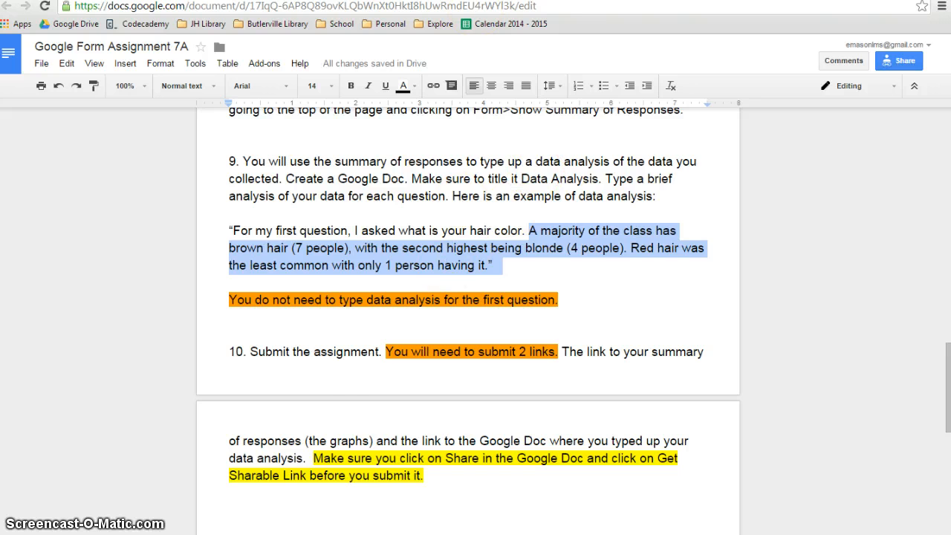
key("ctrl+Tab")
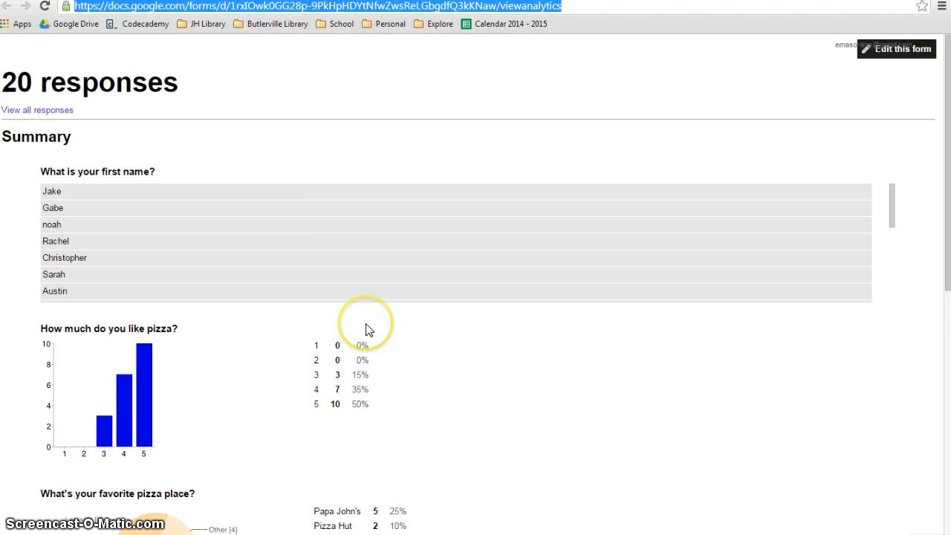